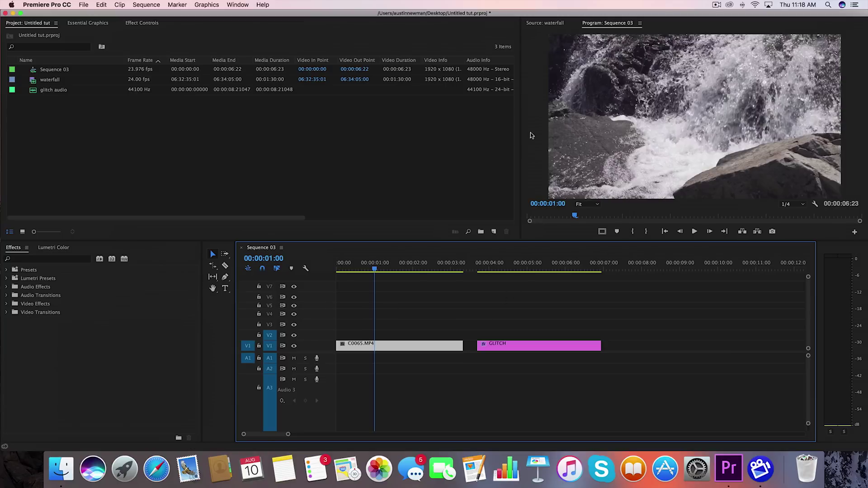
Duplicate the C0065.MP4 waterfall clip from V1 onto V2, directly above the original at the sequence start.
click(530, 267)
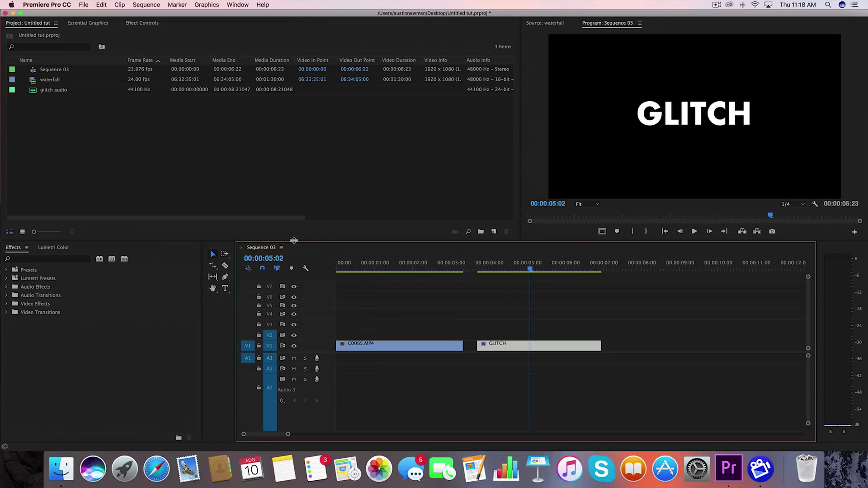
key(Home)
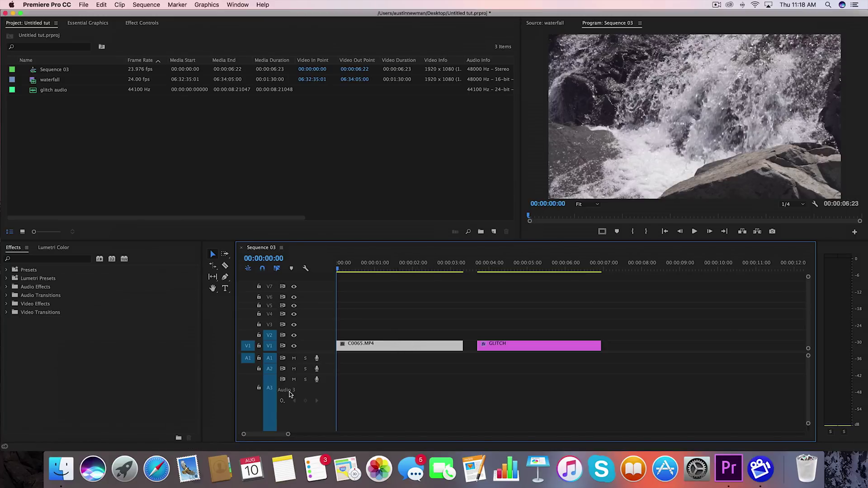
key(=)
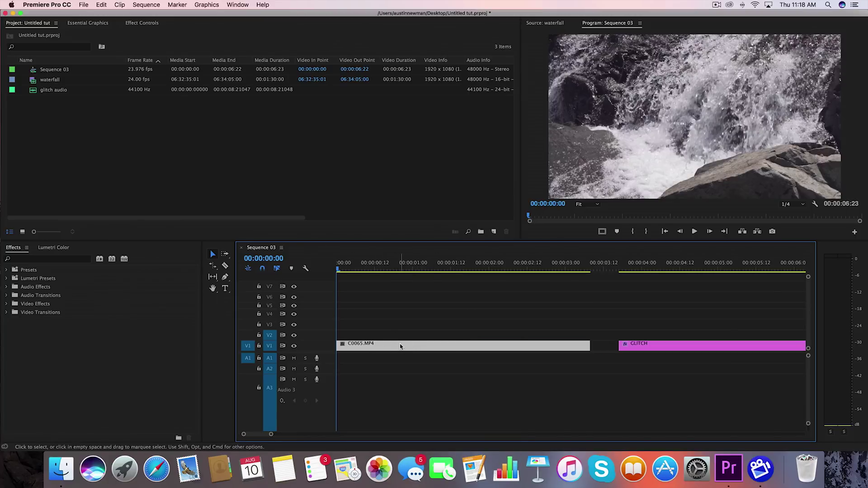
drag(393, 348, 395, 337)
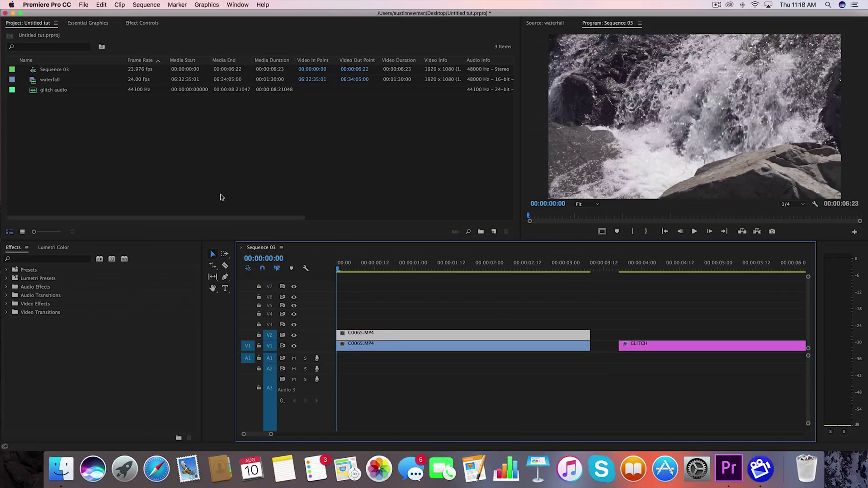
Start Position and Scale keyframes at the first frame of the V2 waterfall clip.
click(141, 22)
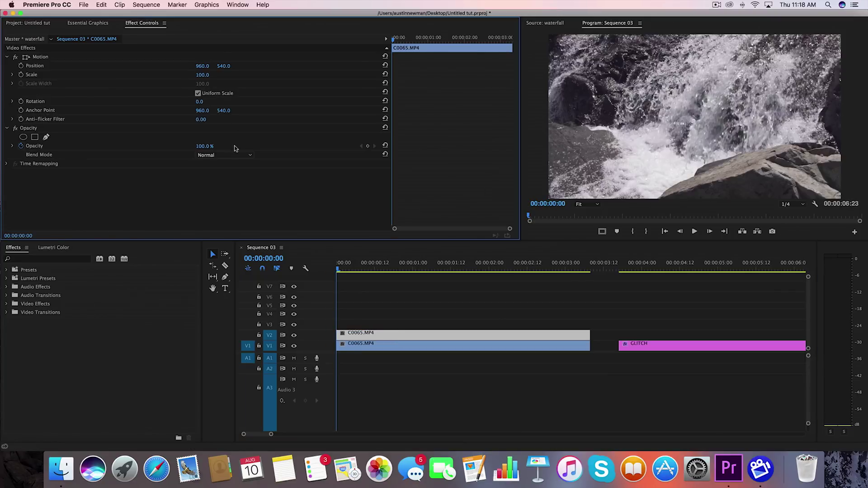
click(21, 66)
click(21, 74)
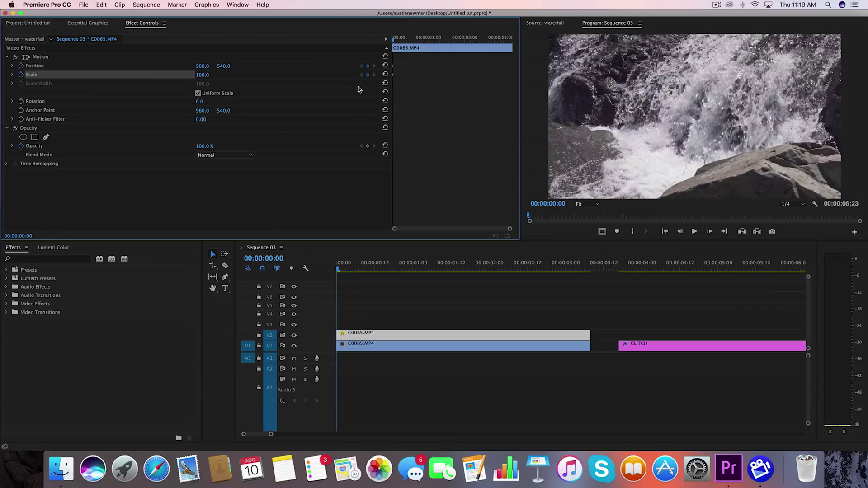
Keyframe the V2 clip's Position at 960, 849 on frame 1, and at 960, 38 with Scale 137 on frame 2.
key(Right)
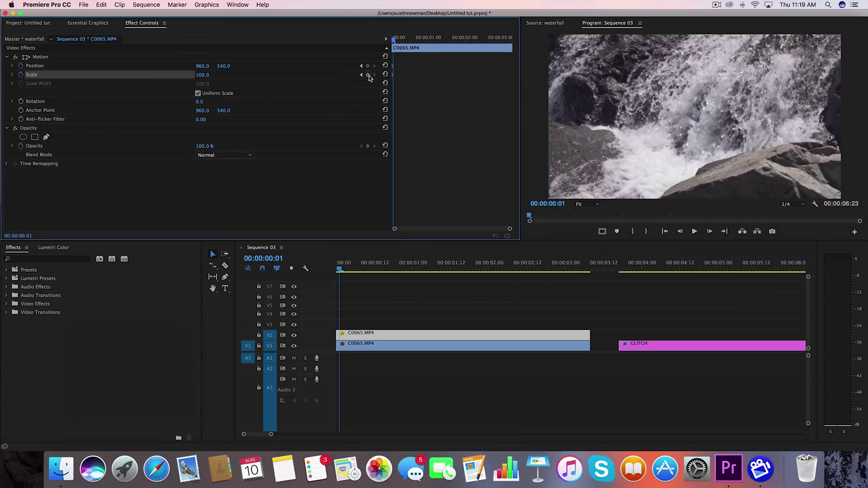
drag(224, 67, 250, 118)
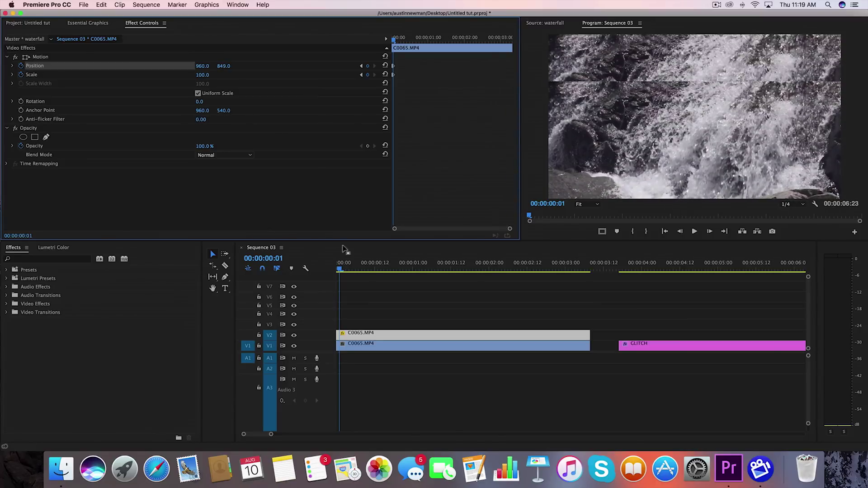
key(Right)
drag(220, 67, 190, 66)
Keyframe Position 1765, 460 with Scale 137 on frame 3, and Position 2646, 460 on frame 4.
key(Right)
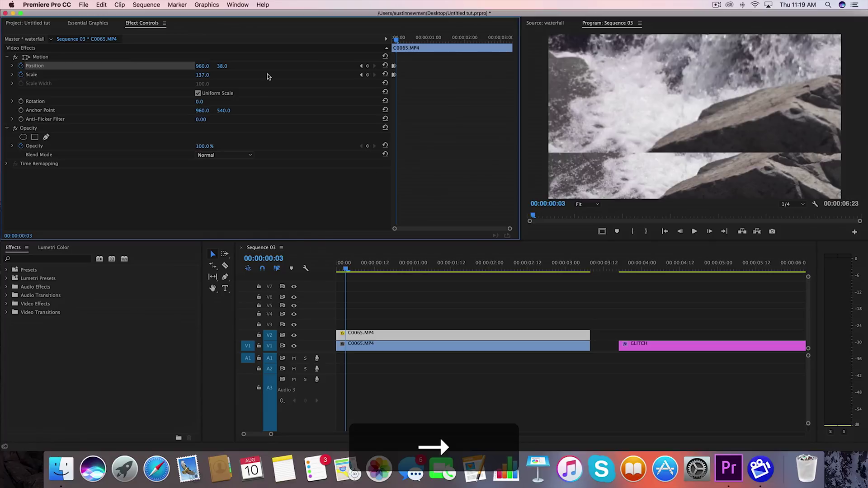
click(368, 66)
click(368, 74)
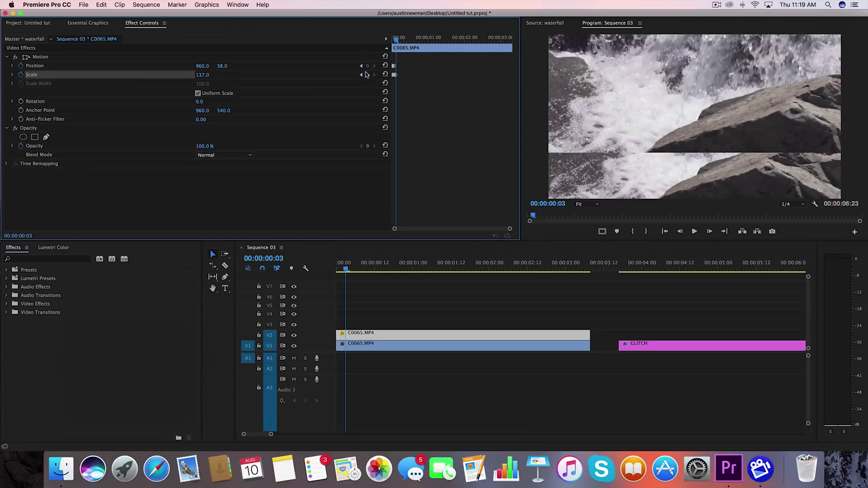
drag(202, 66, 240, 66)
key(Right)
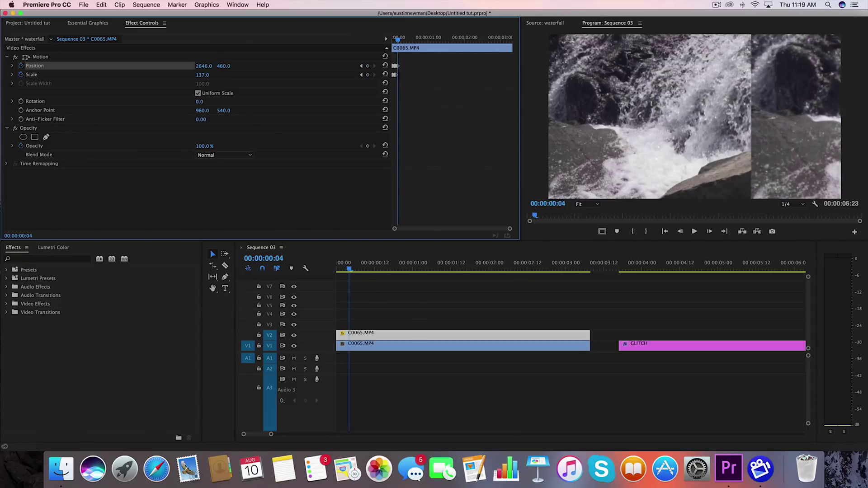
Add a Scale keyframe on frame 5 and set Position there to 1203, -315.
key(Right)
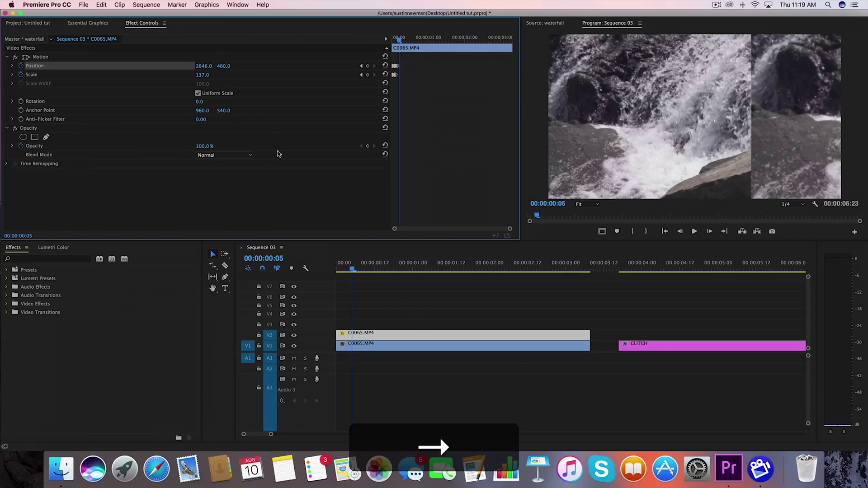
click(369, 75)
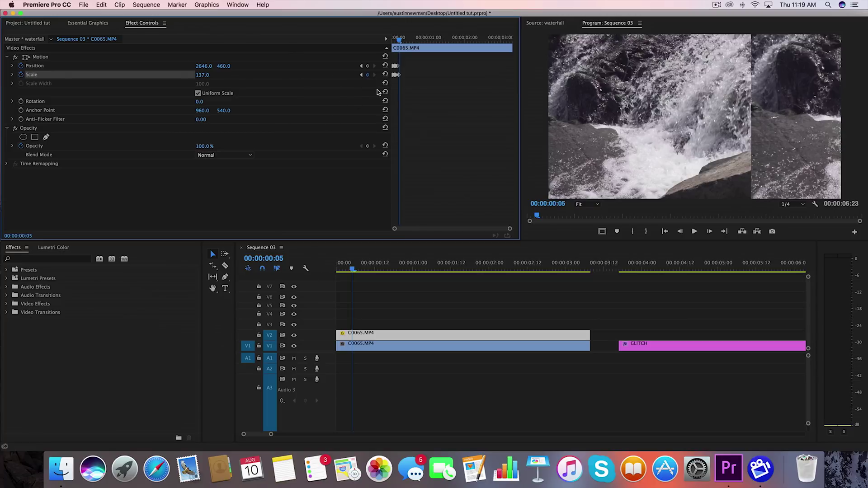
drag(228, 66, 126, 67)
drag(181, 66, 163, 66)
On frame 6, set the V2 clip's Scale to 100 and reset its Position to 960, 540.
key(Right)
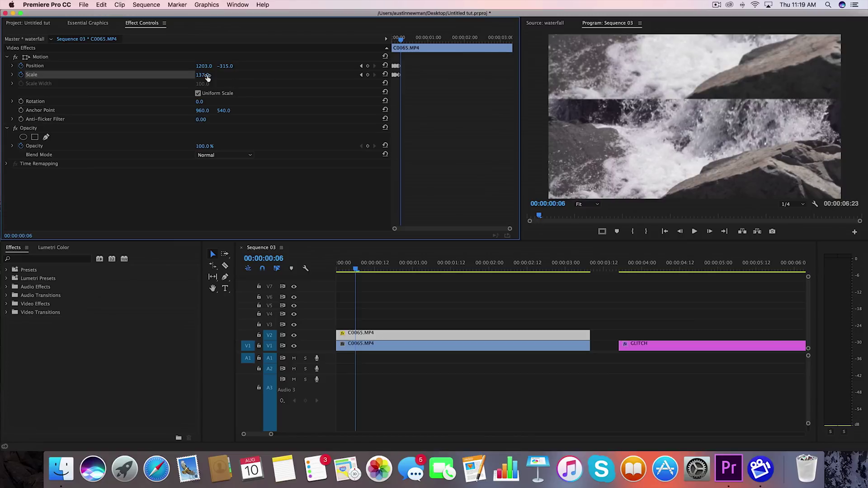
click(205, 75)
text(100)
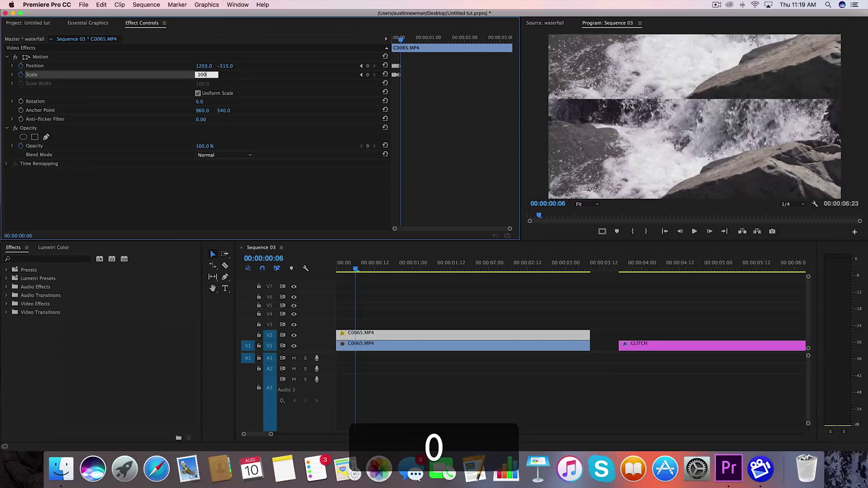
key(Return)
click(226, 66)
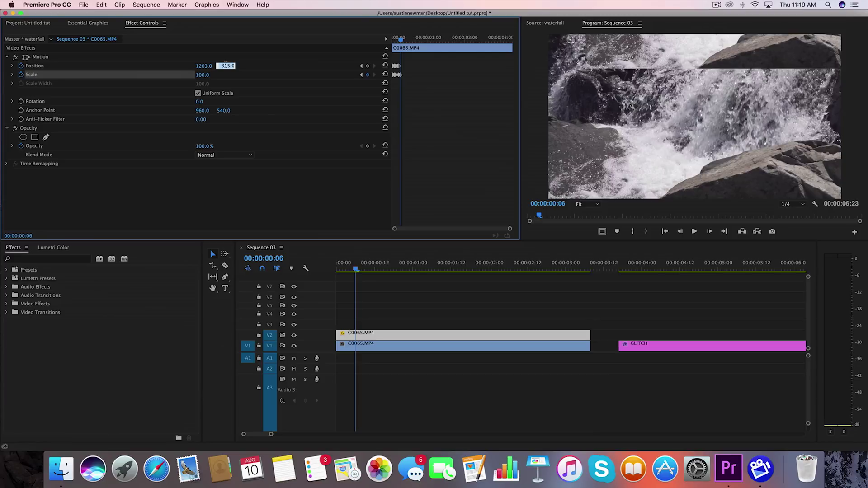
click(385, 65)
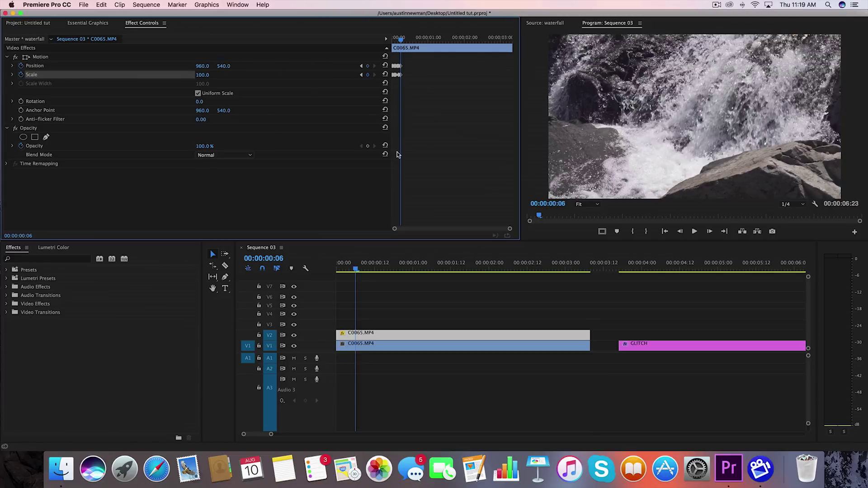
Play back the keyframed movement of the V2 waterfall clip from the sequence start.
key(space)
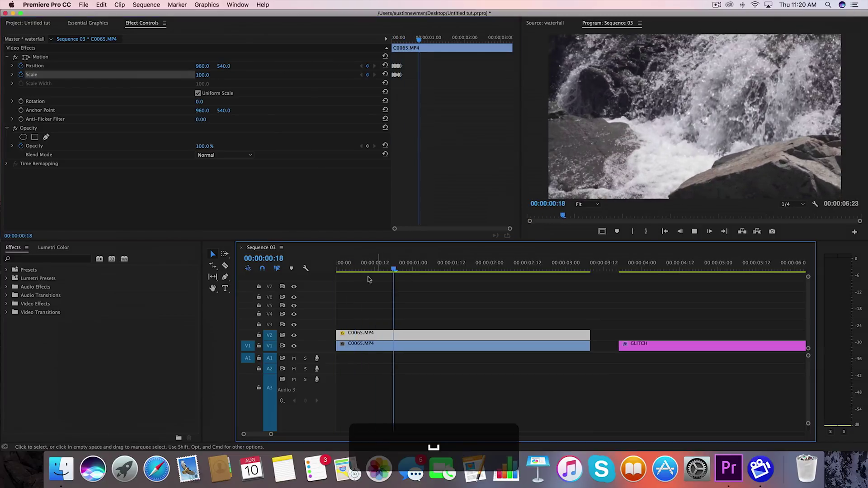
drag(370, 270, 337, 271)
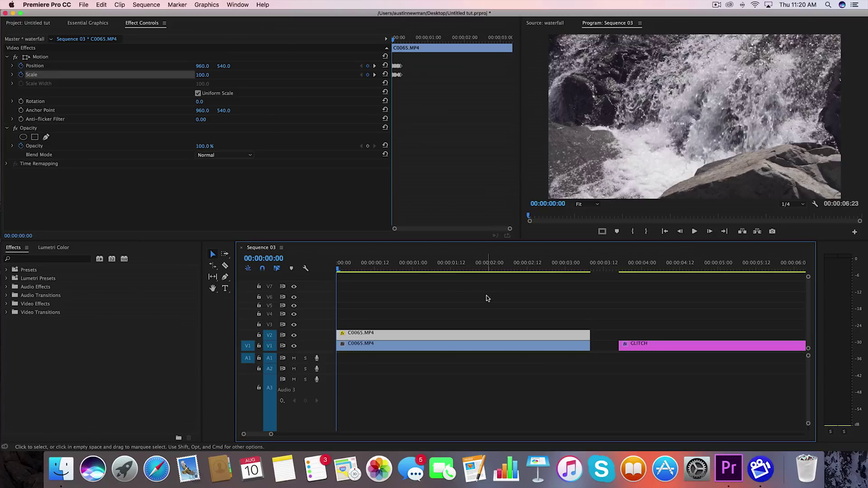
key(space)
key(space)
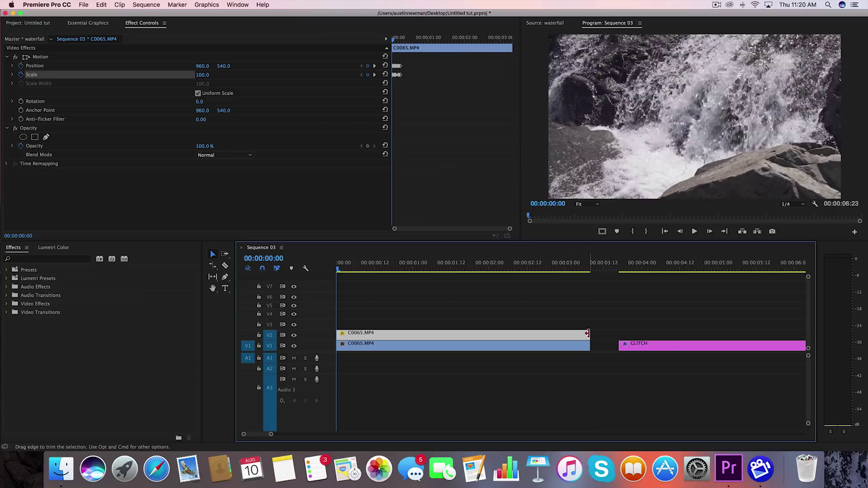
Trim the V2 waterfall clip to about 9 frames and split it at 00:00:00:03.
drag(589, 336, 355, 337)
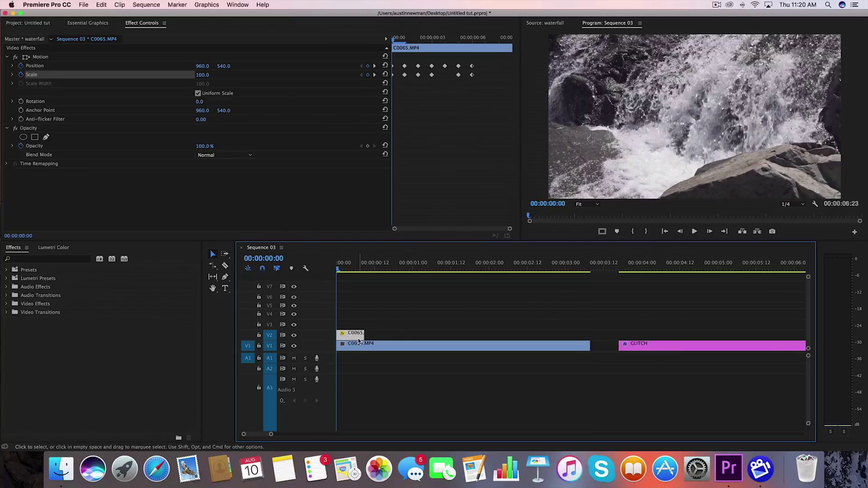
click(436, 41)
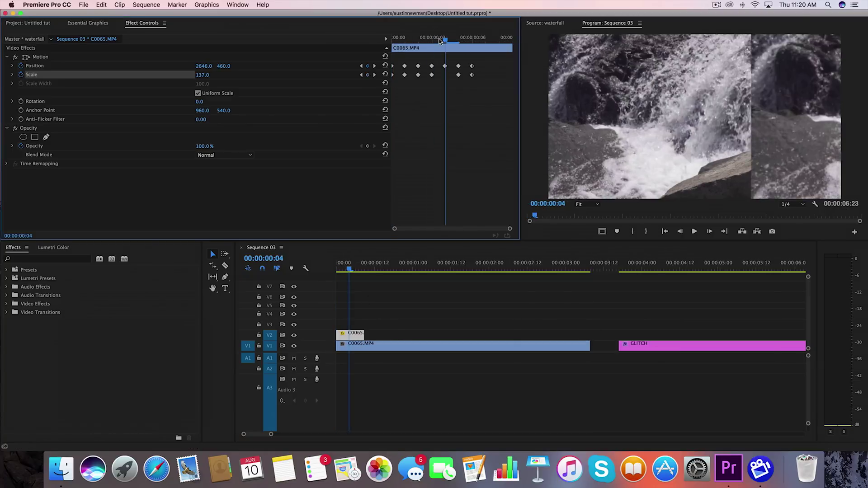
key(v)
click(356, 339)
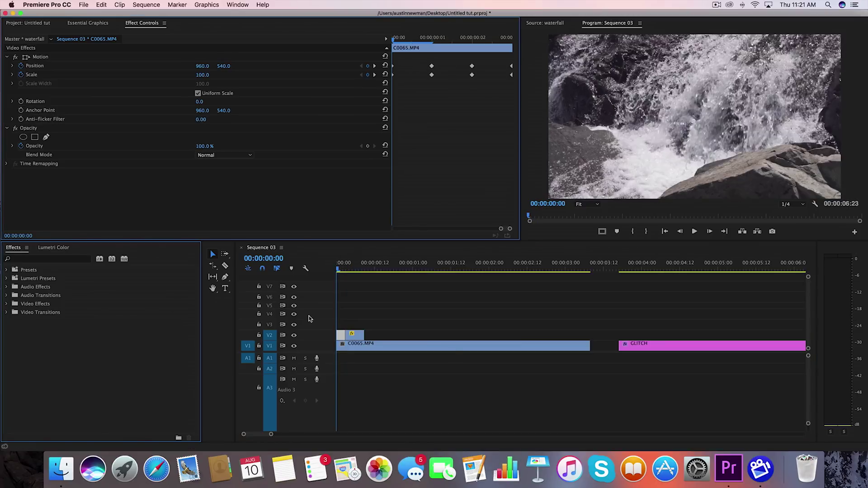
Apply Color Balance (RGB) to the first V2 segment and set its Red and Blue to 0.
click(40, 261)
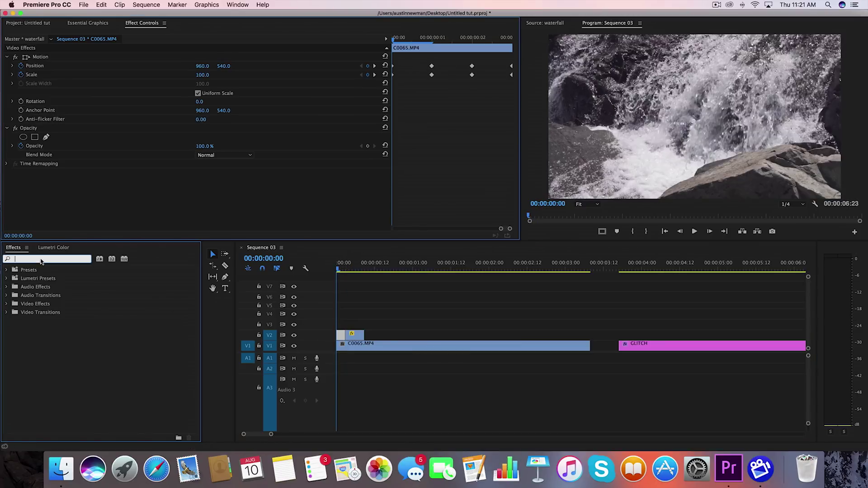
text(rgb)
drag(45, 321, 341, 335)
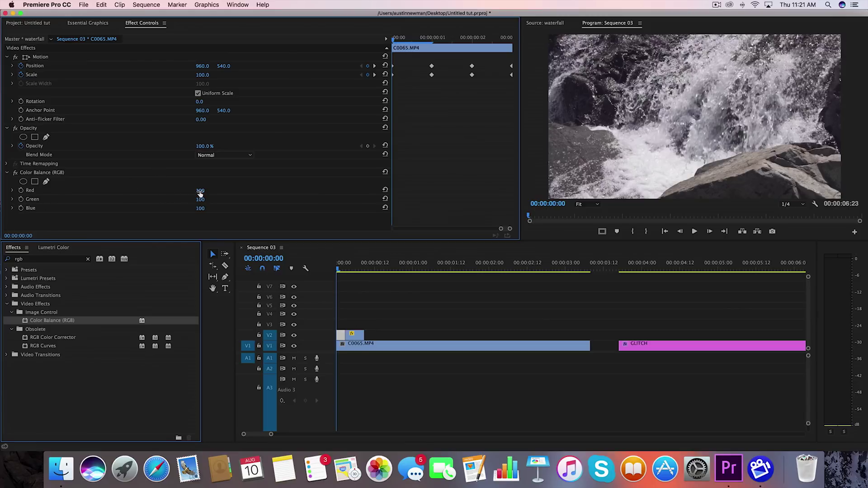
drag(200, 190, 154, 191)
drag(200, 209, 155, 209)
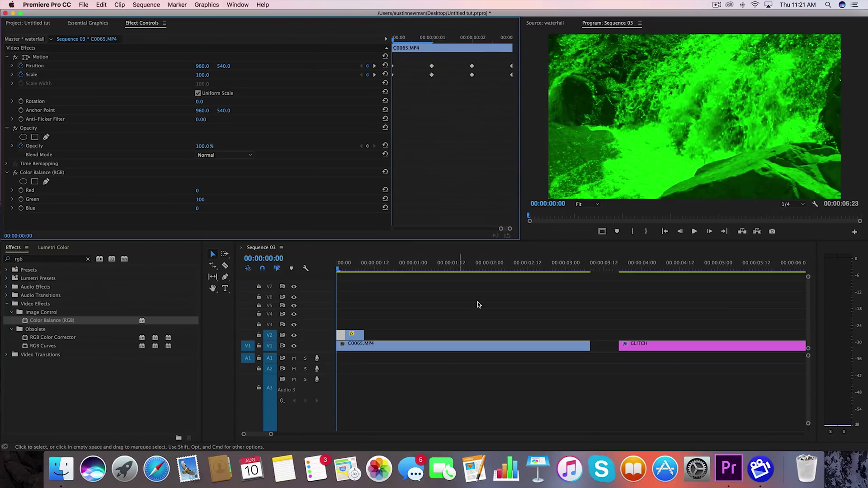
Apply Color Balance (RGB) to the second V2 segment and set its Green and Blue to 0.
click(350, 267)
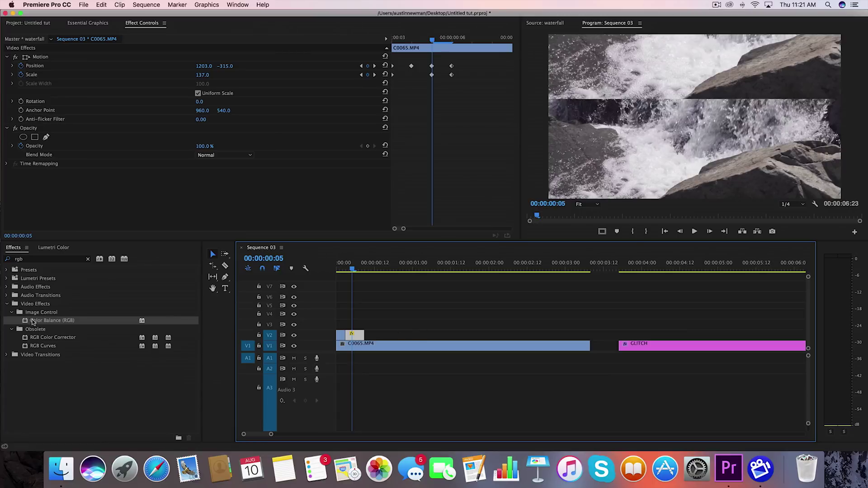
drag(41, 320, 352, 335)
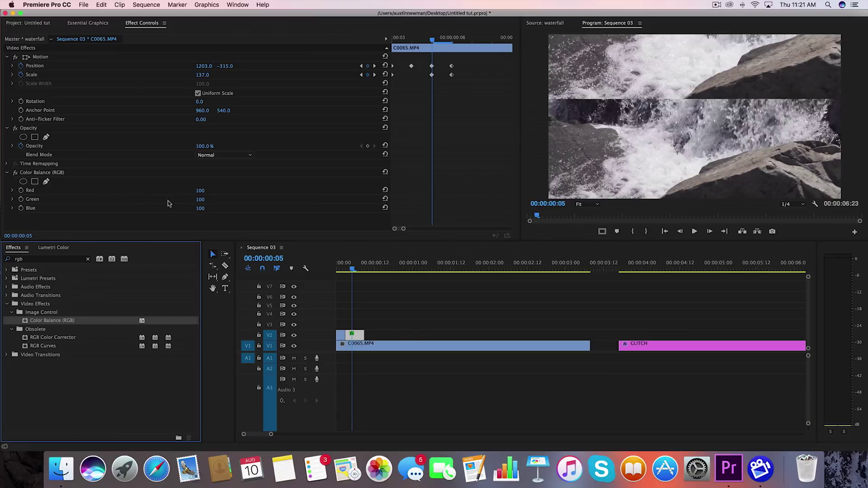
drag(201, 199, 158, 209)
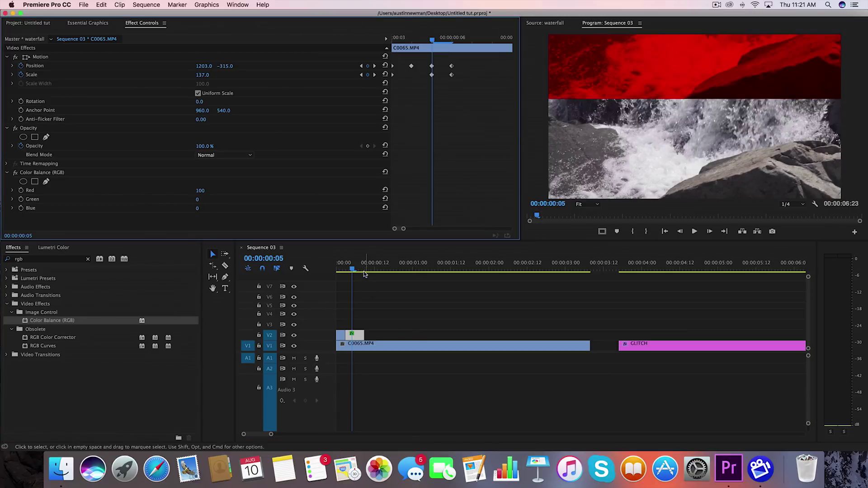
Play back the sequence from the start to examine the colored glitch on the waterfall footage.
click(366, 276)
key(space)
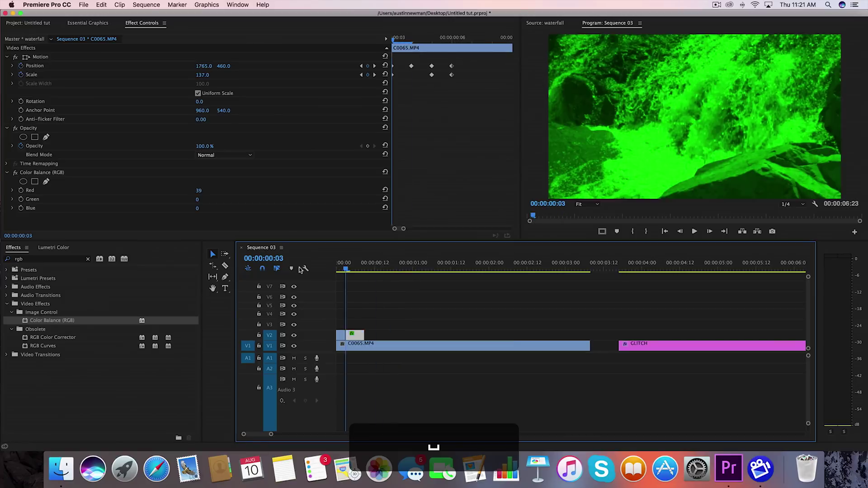
key(space)
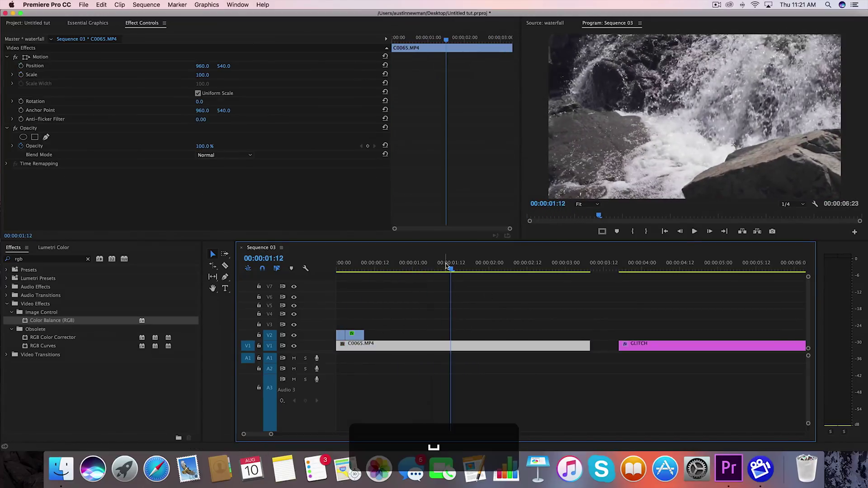
key(Home)
key(space)
click(431, 309)
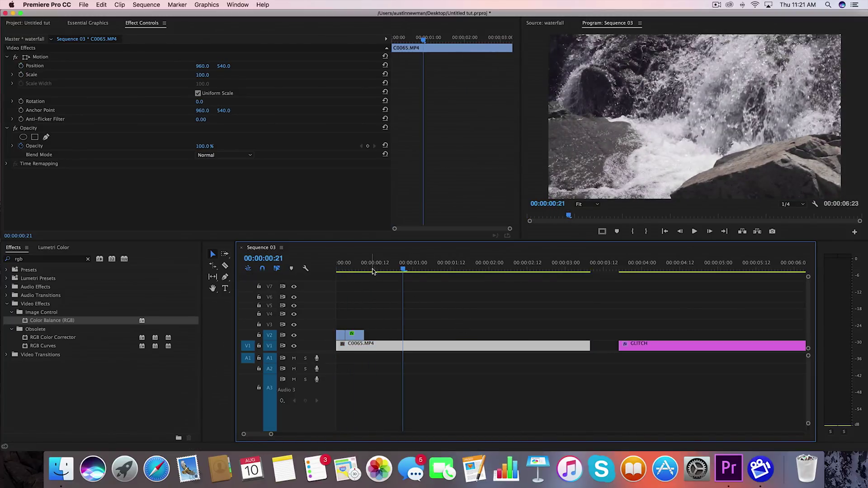
key(space)
drag(430, 274, 337, 270)
key(space)
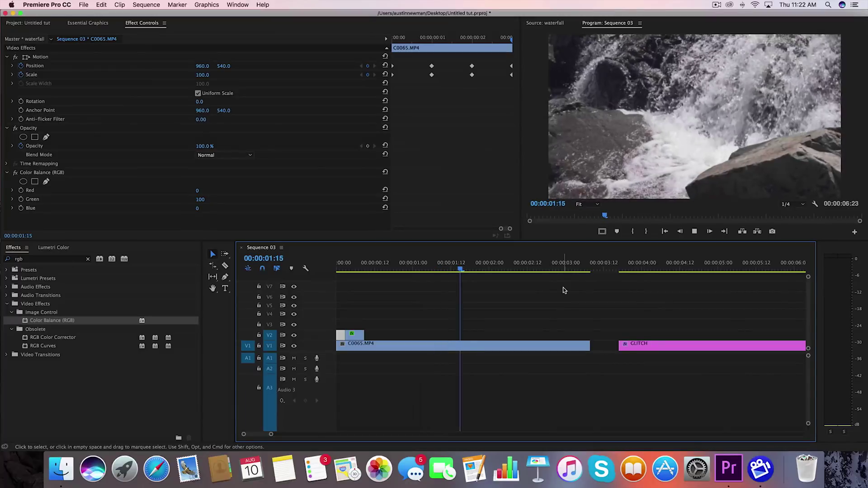
key(space)
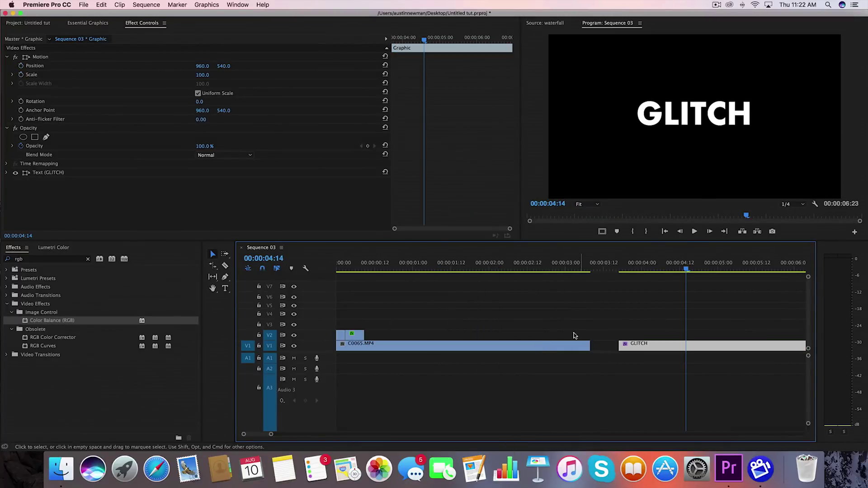
Delete the waterfall clips from V1 and V2 and move the GLITCH title clip to the sequence start.
drag(581, 334, 330, 349)
key(BackSpace)
drag(691, 349, 409, 349)
key(space)
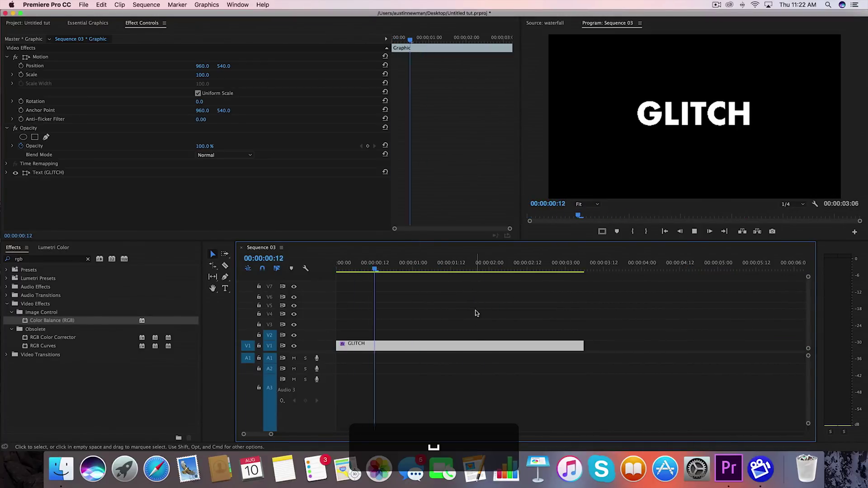
key(space)
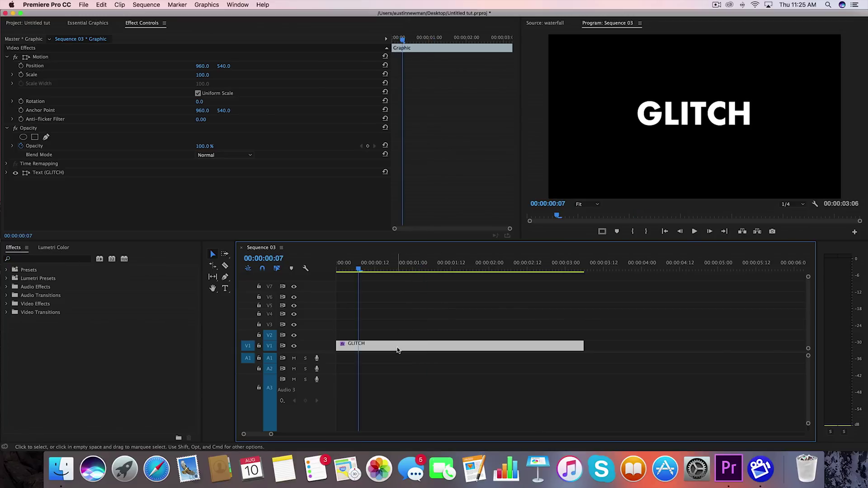
Duplicate the GLITCH title clip onto V2 directly above the original and apply Wave Warp to the copy.
drag(398, 350, 420, 343)
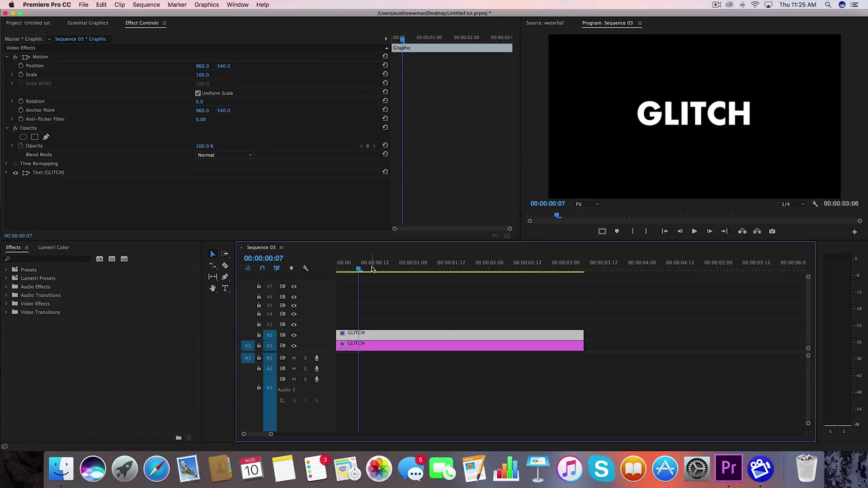
key(Home)
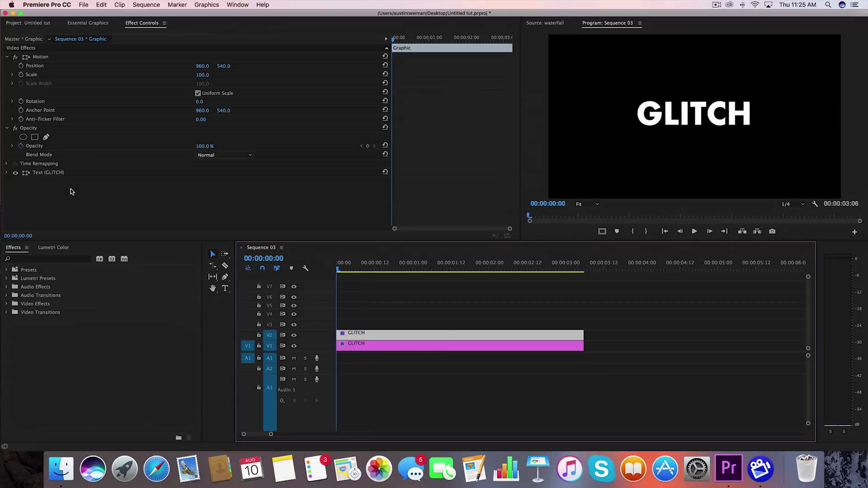
click(44, 259)
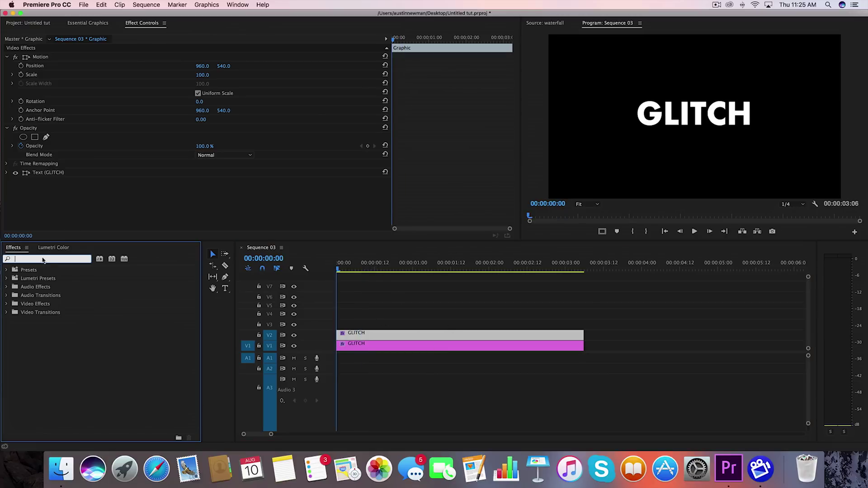
text(wavec)
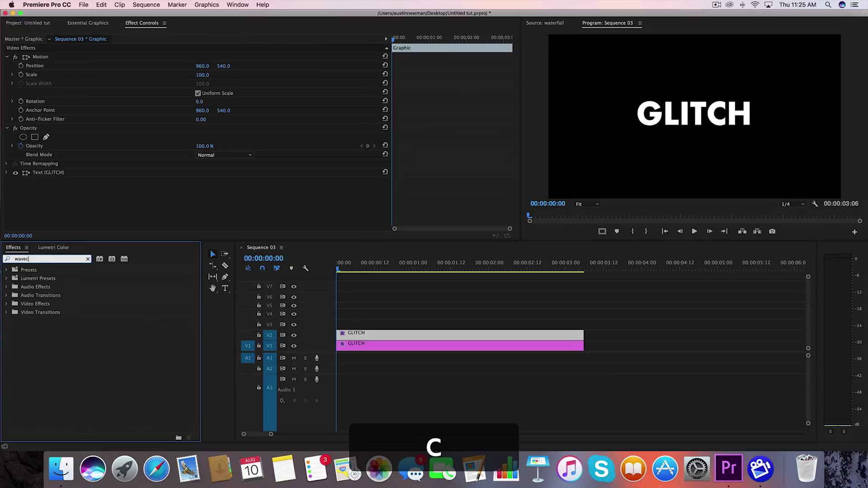
key(BackSpace)
text(war)
drag(42, 320, 424, 340)
scroll(110, 197, down, 2)
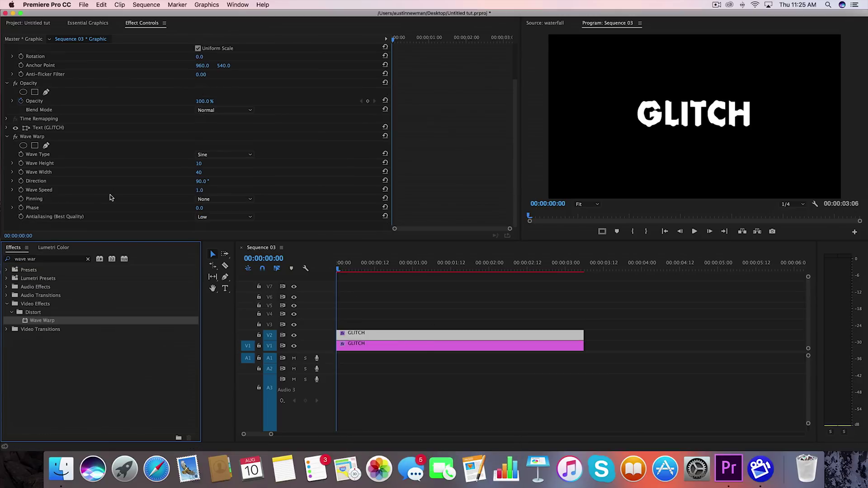
Set the Wave Warp's wave type to Square, its wave height to 50 and its wave width to 100.
click(221, 155)
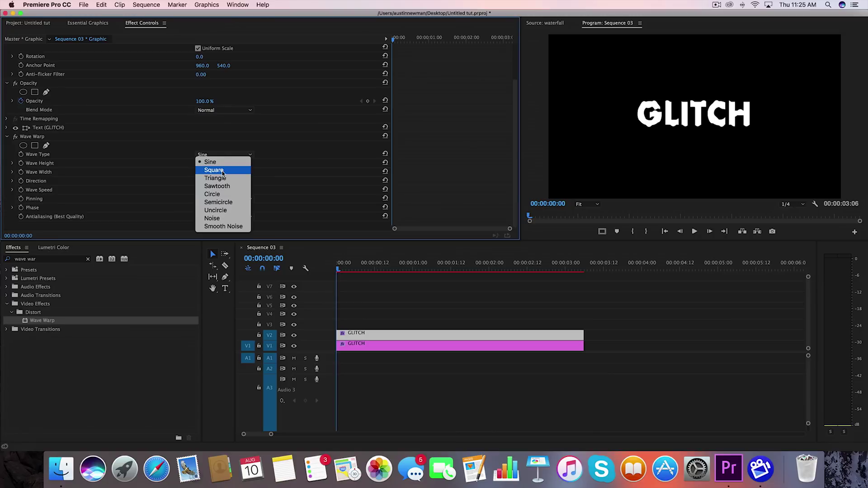
click(209, 170)
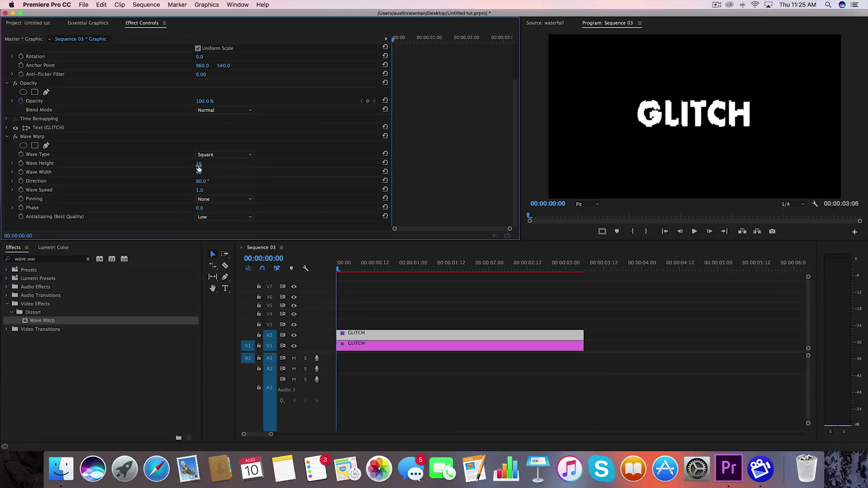
click(198, 164)
text(50)
key(Return)
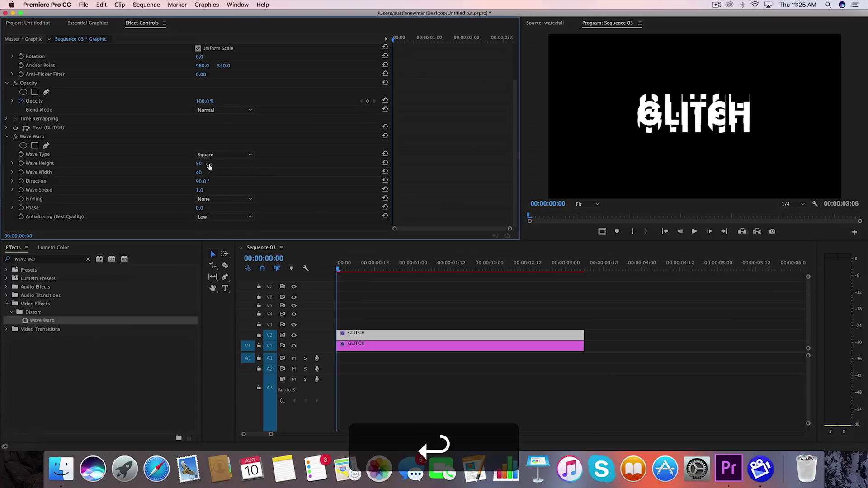
click(199, 172)
text(100)
key(Return)
Set the Wave Warp's direction to 0° and its wave speed to -10.
click(204, 180)
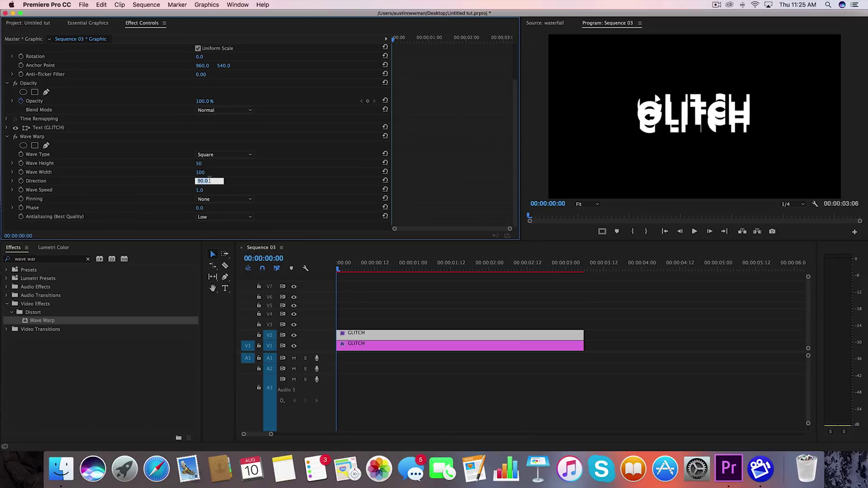
key(Return)
click(206, 181)
text(0)
key(Return)
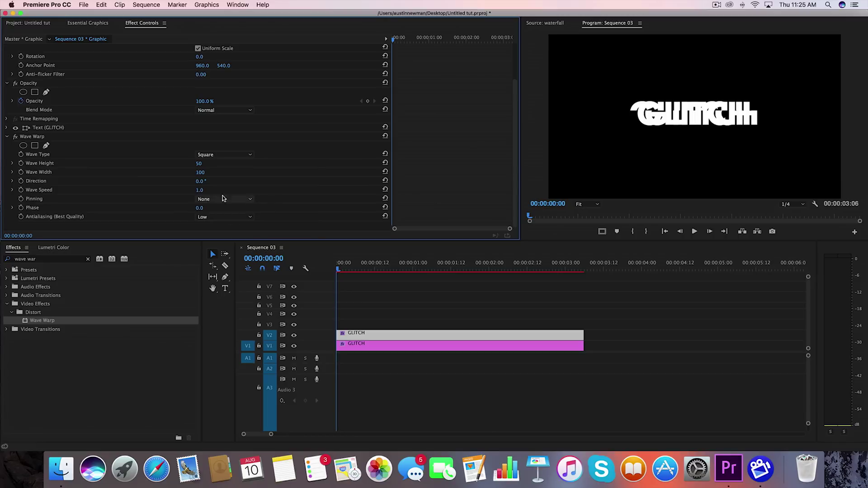
click(199, 190)
text(-10)
key(Return)
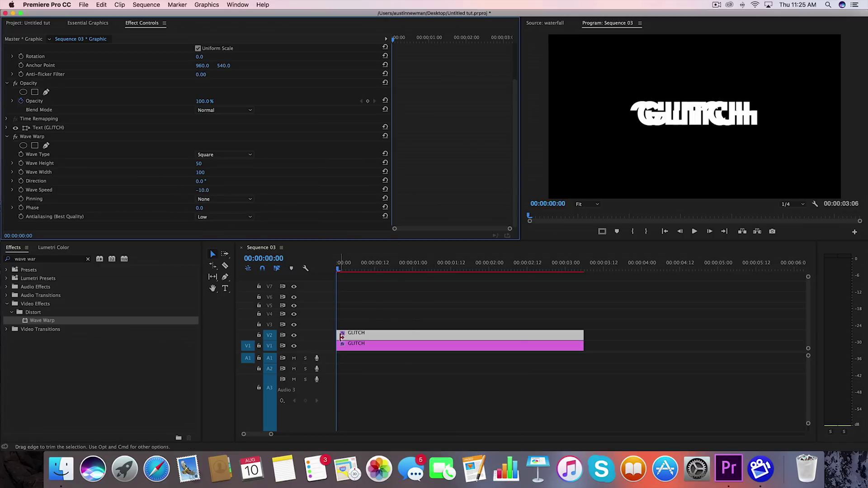
Split the V2 clip at 00:00:00:02 and trim the starts of the V1 clip to 00:00:00:02 and the V2 remainder to 00:00:00:07.
key(=)
click(426, 308)
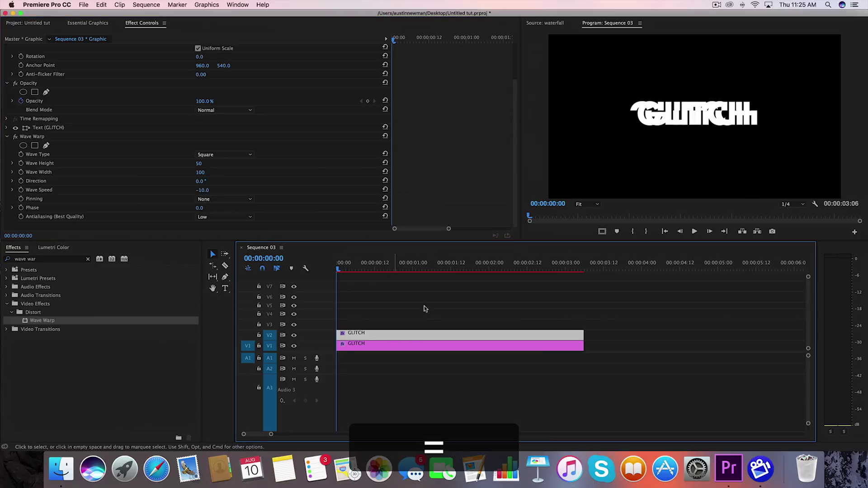
key(=)
key(Right)
key(Right)
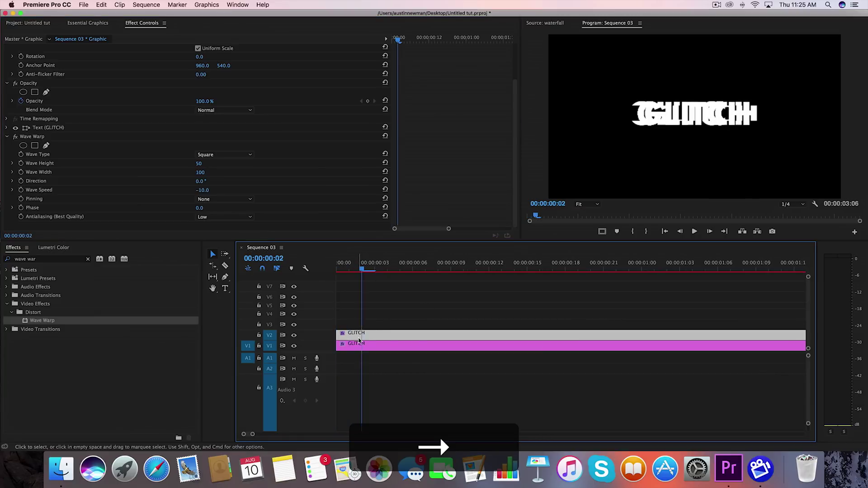
key(c)
click(362, 337)
key(v)
click(366, 335)
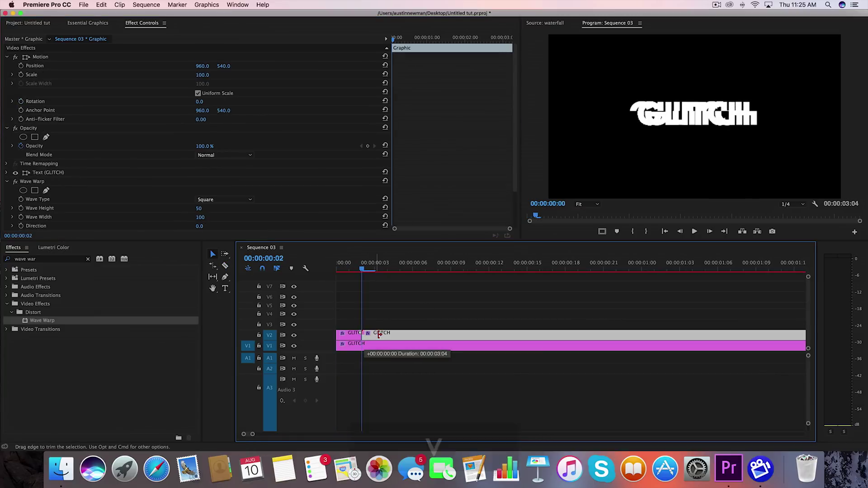
drag(341, 348, 428, 334)
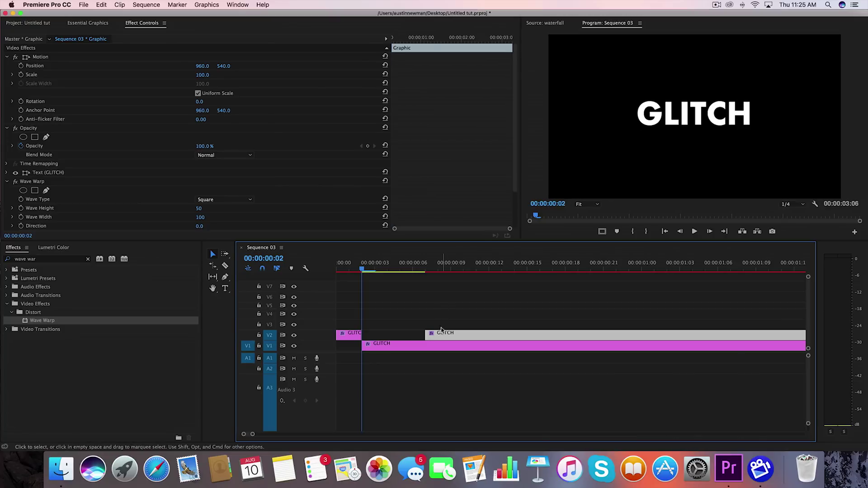
Split the second V2 GLITCH segment at 00:00:00:09, two frames after its start.
click(427, 272)
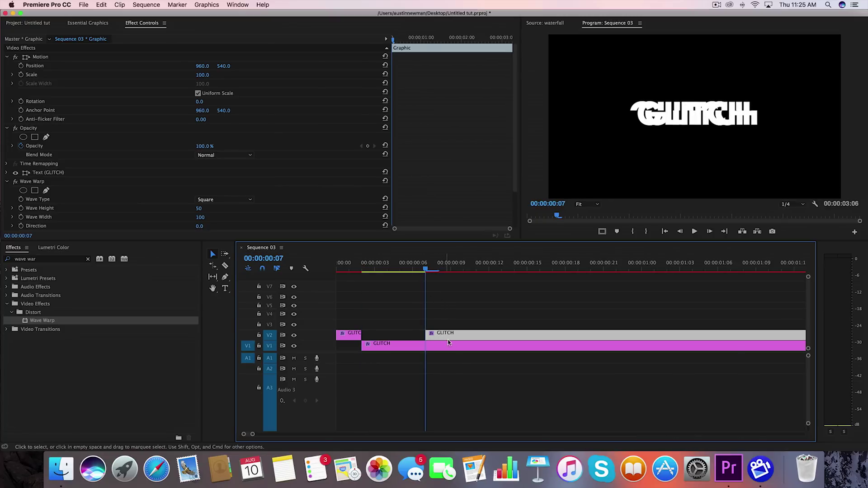
key(Right)
key(Right)
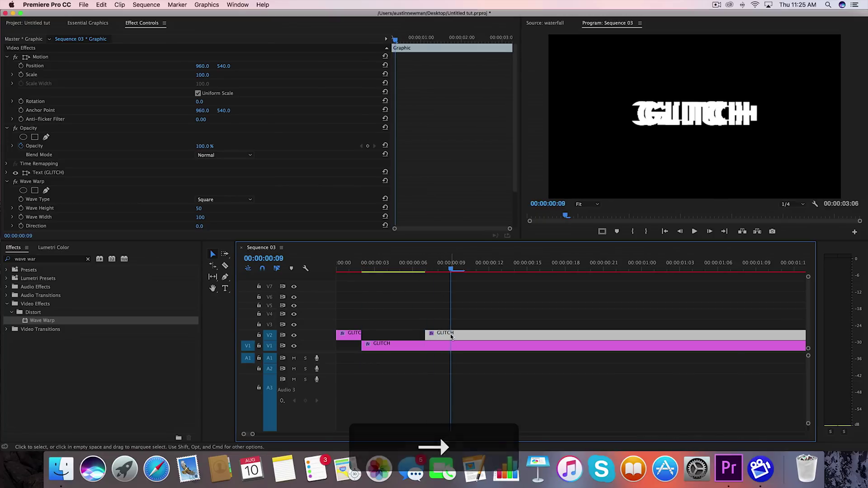
key(c)
click(451, 335)
key(v)
click(454, 336)
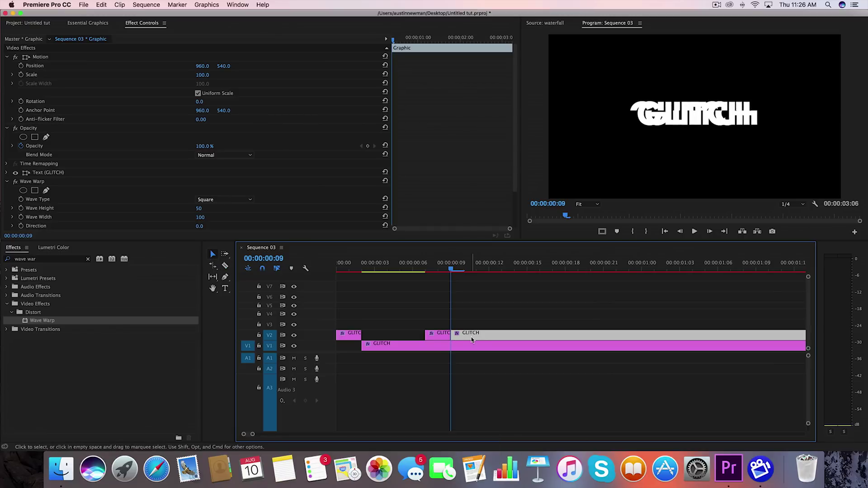
Split the remaining V2 clip at 00:00:00:12 and move the three-frame segment before the cut up to V3.
key(Right)
key(Right)
key(Right)
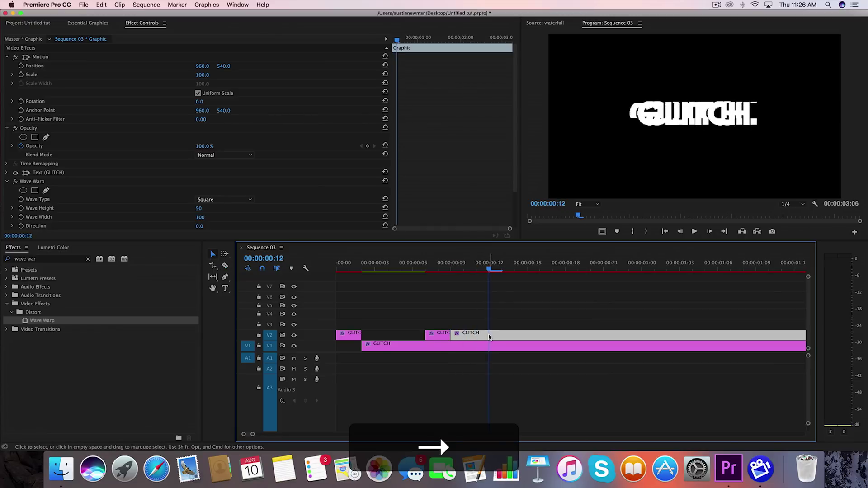
key(c)
click(488, 337)
key(v)
click(477, 335)
drag(473, 335, 479, 326)
Set the Wave Warp direction of the V3 segment to 90°.
key(Left)
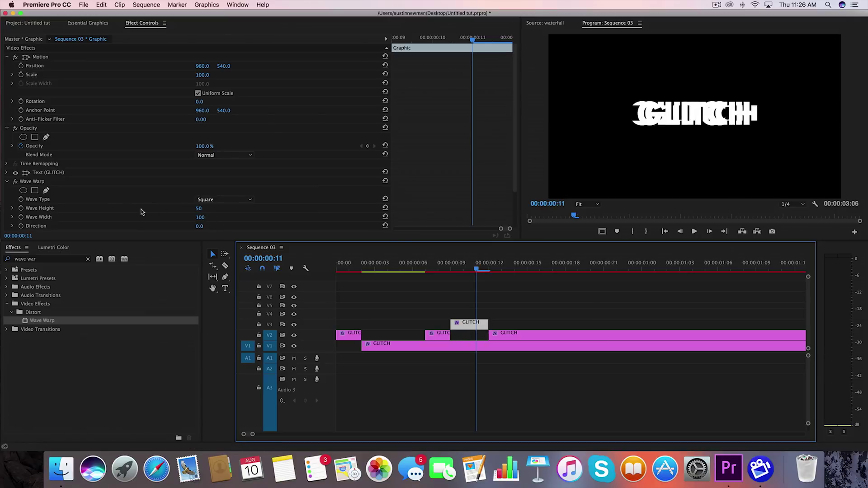
scroll(137, 208, down, 3)
click(199, 184)
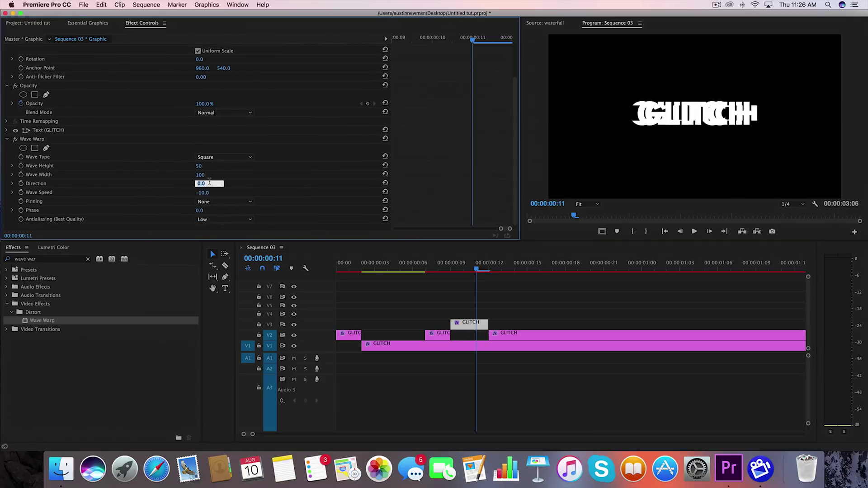
text(90)
key(Return)
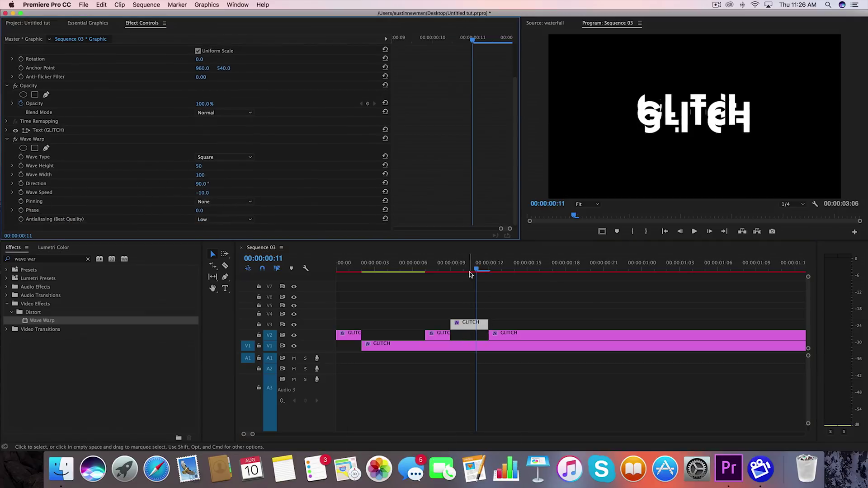
Split the V1 clip at 00:00:00:07 and make its second part start at 00:00:00:14, leaving a gap under the warped segments.
key(c)
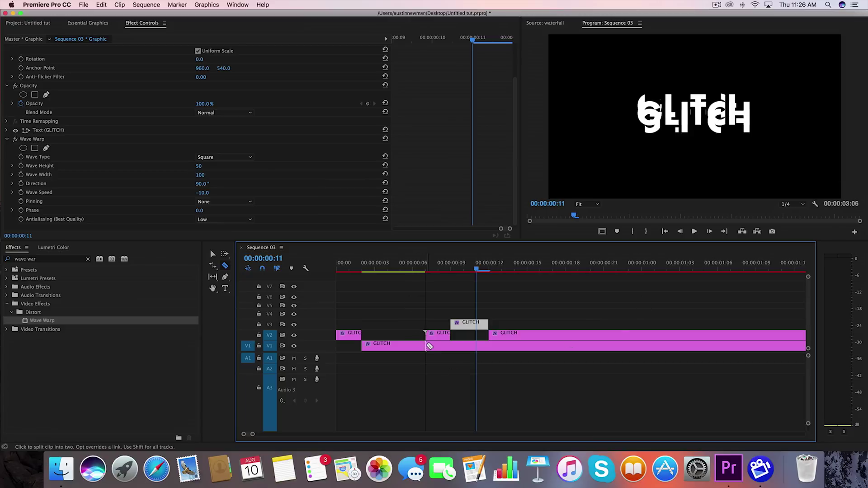
key(v)
drag(427, 345, 514, 346)
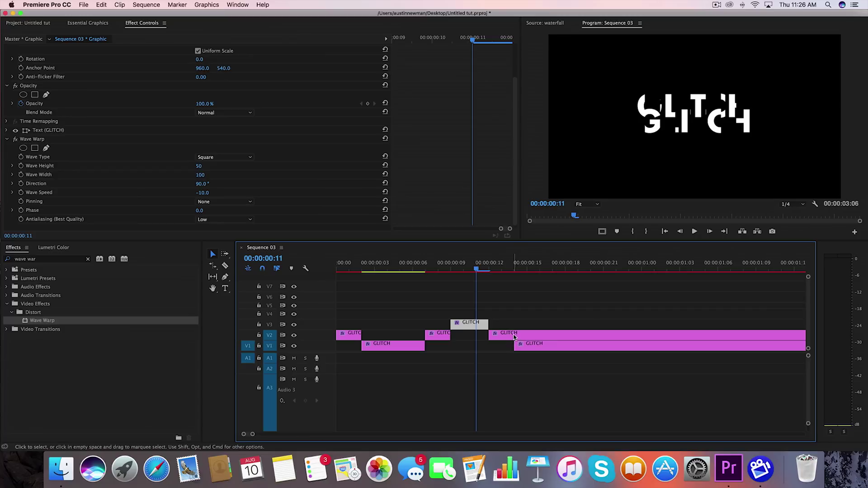
Split the last V2 clip at 00:00:00:14 and delete the part after the cut.
key(c)
click(516, 336)
key(v)
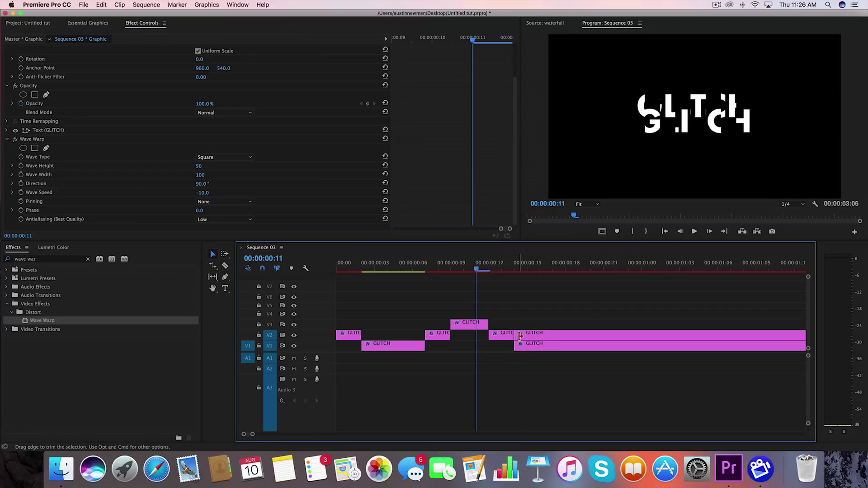
click(525, 335)
key(BackSpace)
Play back the GLITCH title sequence from the start.
drag(491, 268, 243, 271)
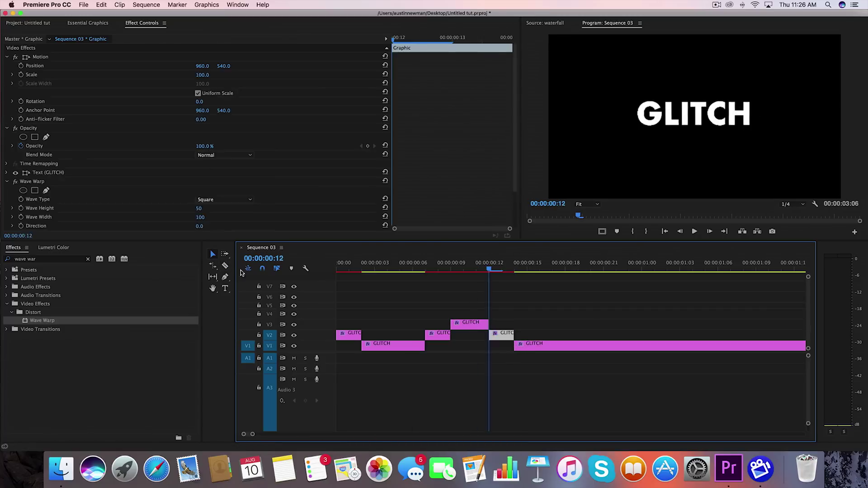
key(space)
drag(498, 267, 336, 267)
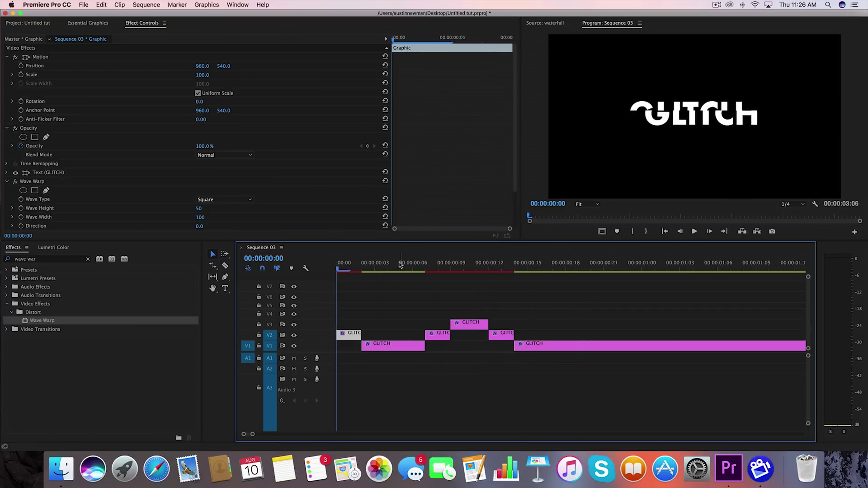
Change the Scale of the last V2 segment, between 00:00:00:12 and 00:00:00:14.
click(476, 267)
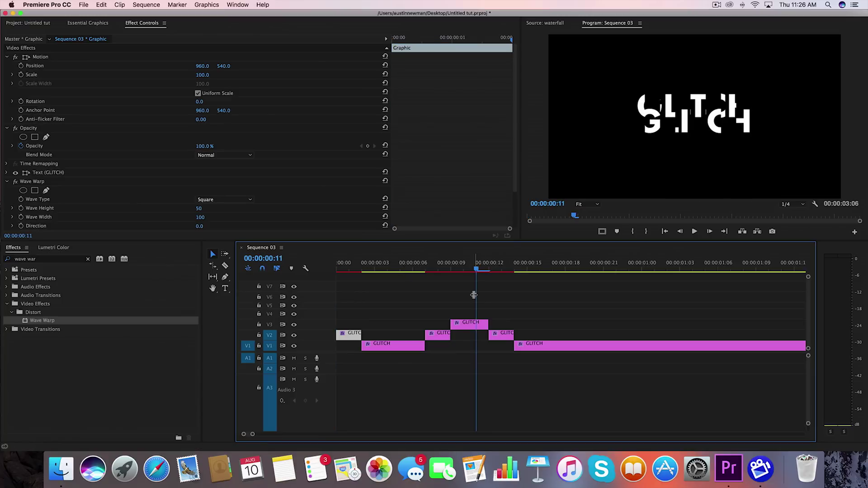
click(501, 267)
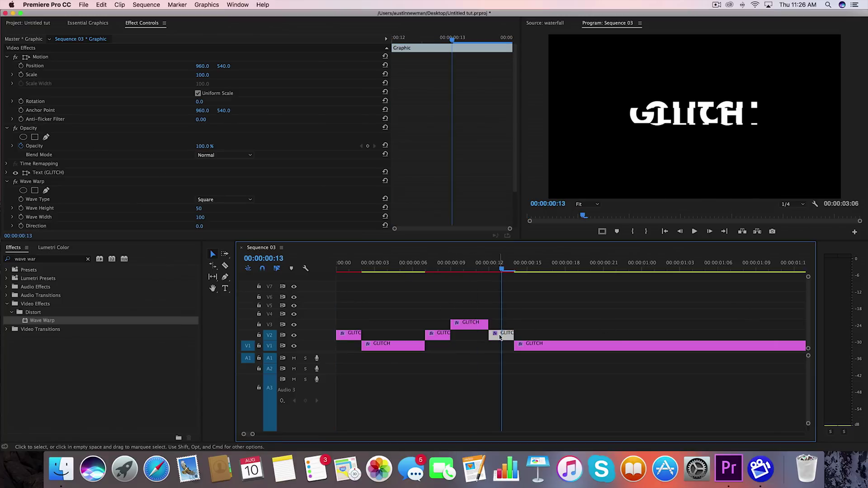
drag(200, 75, 187, 75)
Replay the title glitch to check the scale change on the last V2 segment.
key(space)
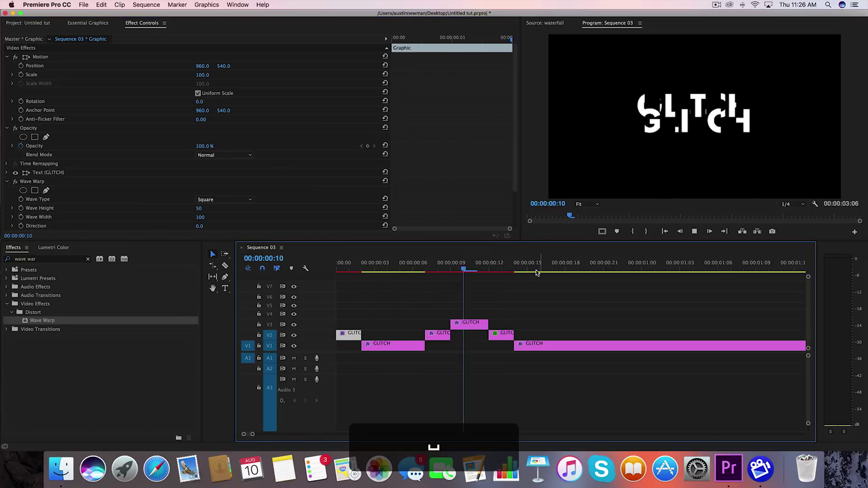
drag(456, 269, 447, 272)
key(space)
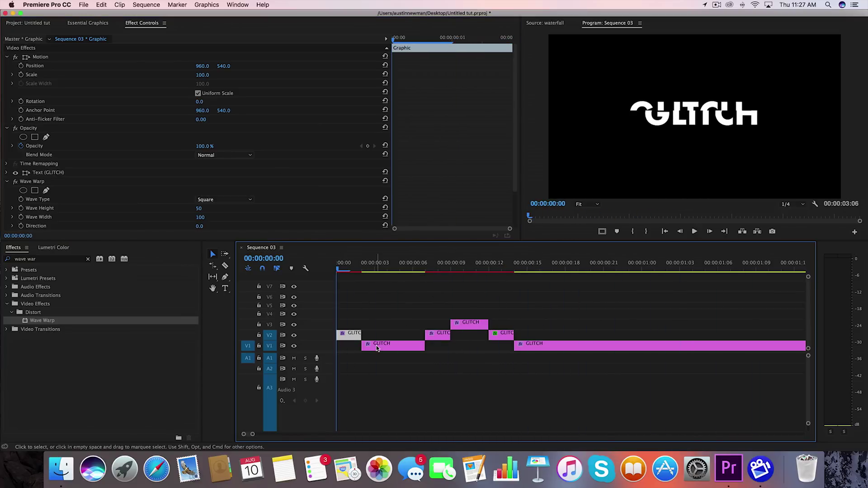
Apply Color Balance (RGB) to the first V2 title segment and set its Green and Blue to 0.
click(87, 260)
text(rgb)
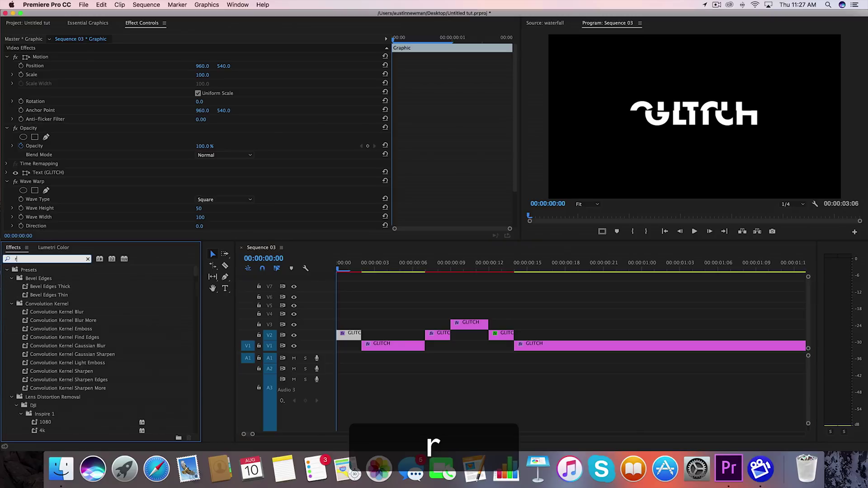
click(28, 321)
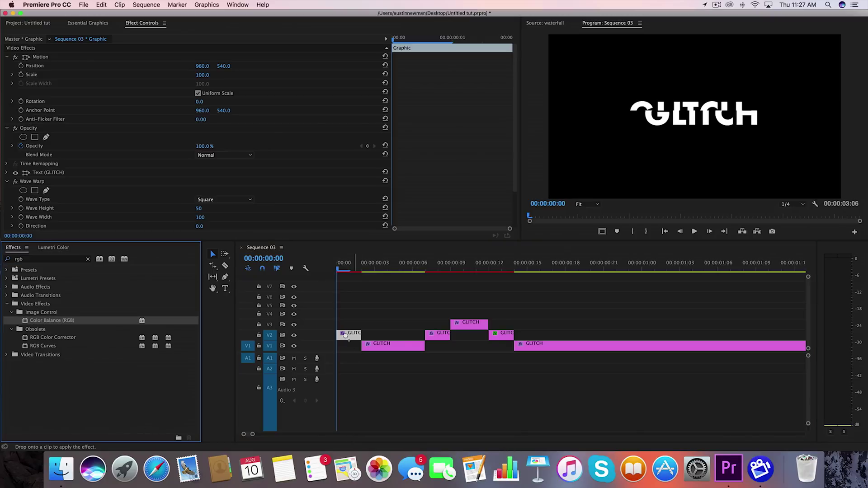
scroll(123, 201, down, 5)
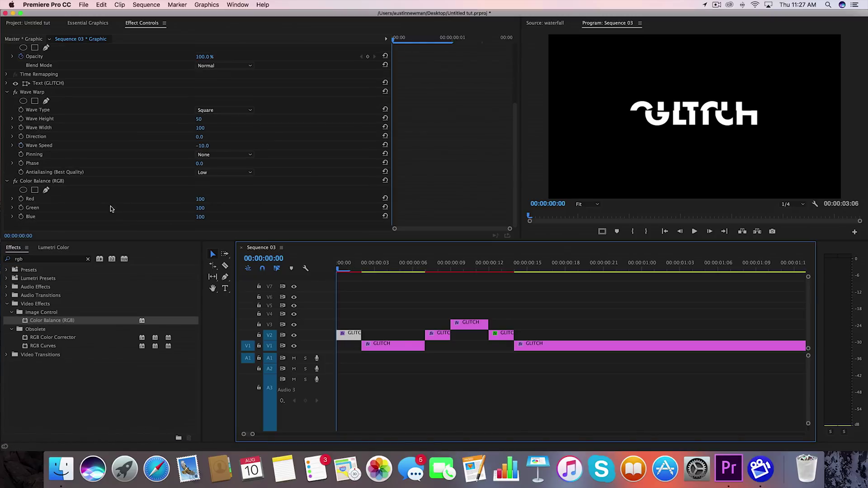
drag(204, 208, 158, 208)
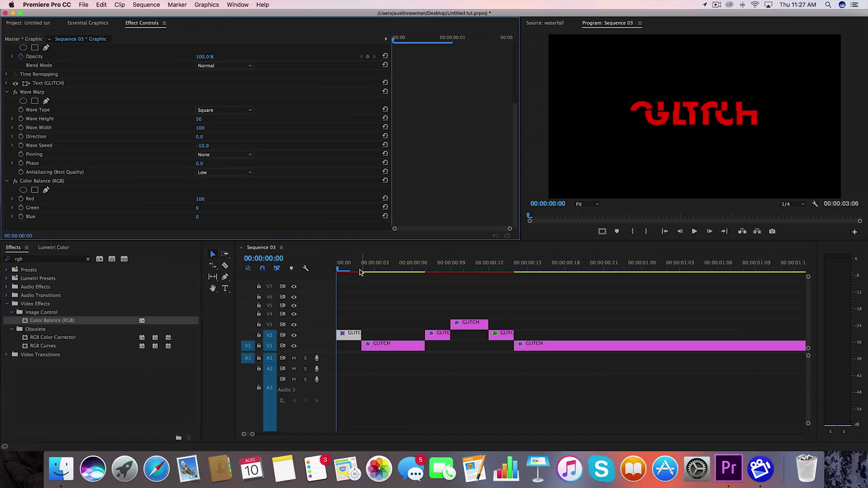
Play back the title sequence to check the red color shift on the first V2 segment.
click(390, 264)
key(space)
key(space)
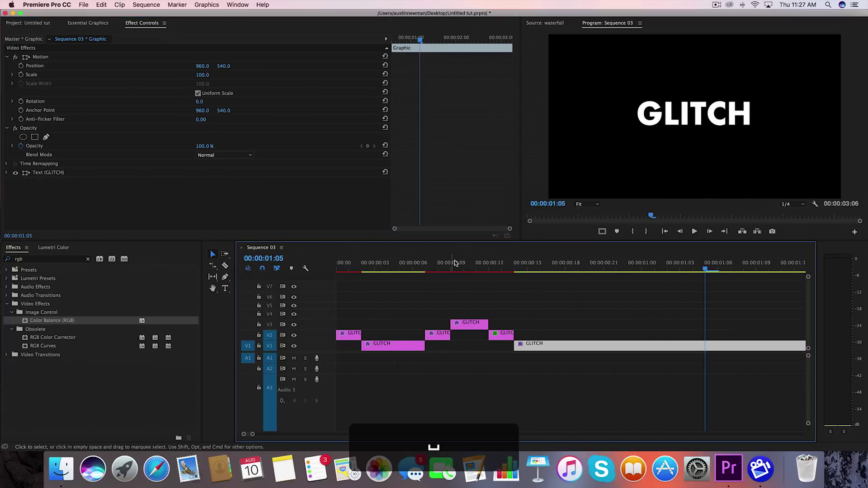
Apply Color Balance (RGB) to the V3 title segment, reduce its Red and Blue to make it green, and replay the sequence.
drag(29, 324, 473, 324)
scroll(179, 210, down, 5)
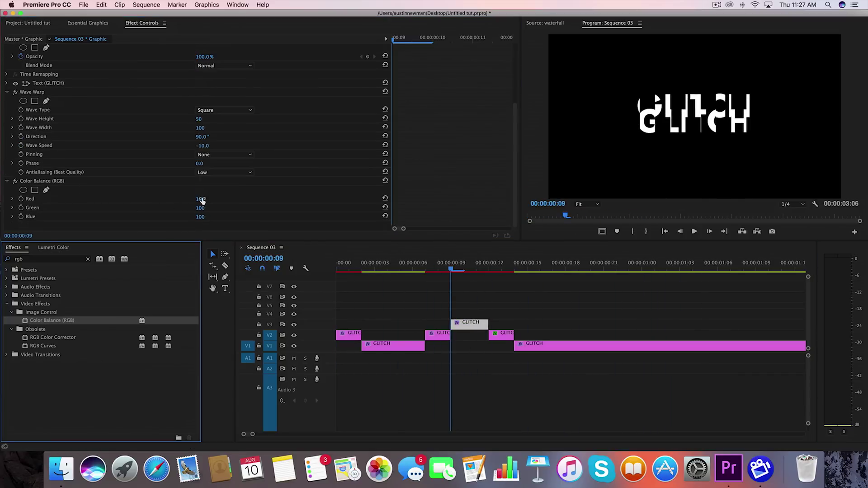
drag(201, 199, 156, 199)
drag(201, 217, 156, 217)
key(space)
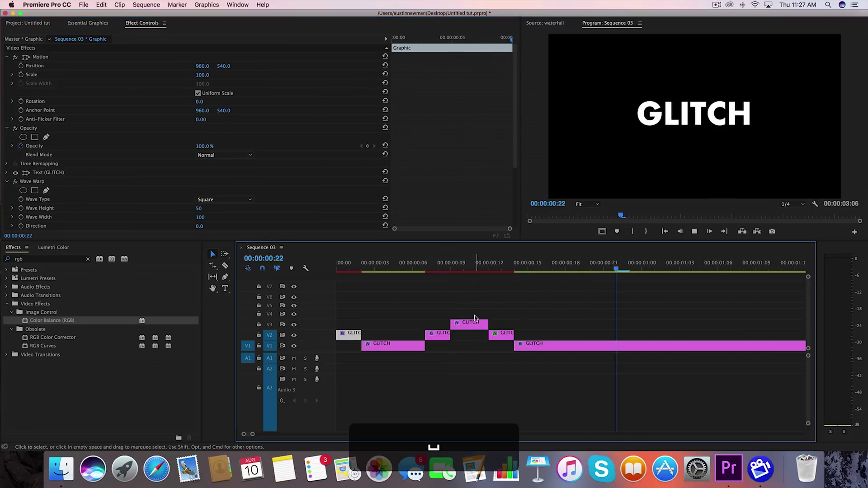
key(Home)
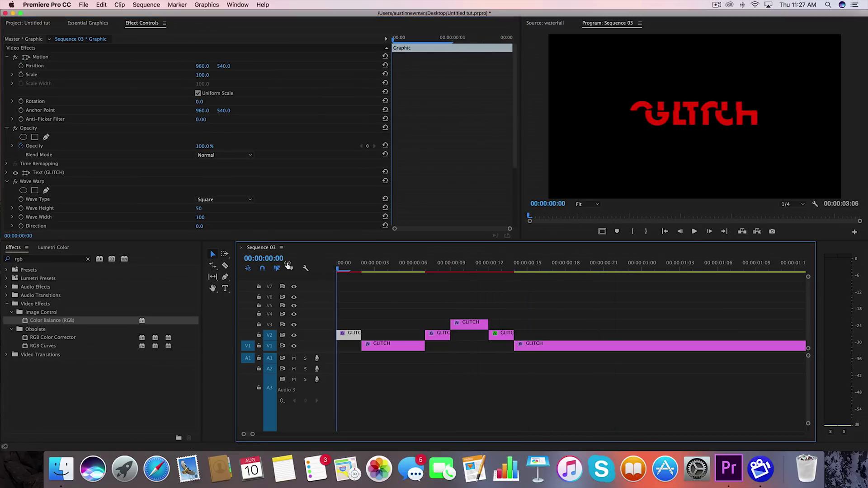
Add the glitch audio clip from the project to track A3 at the start of the sequence.
click(23, 22)
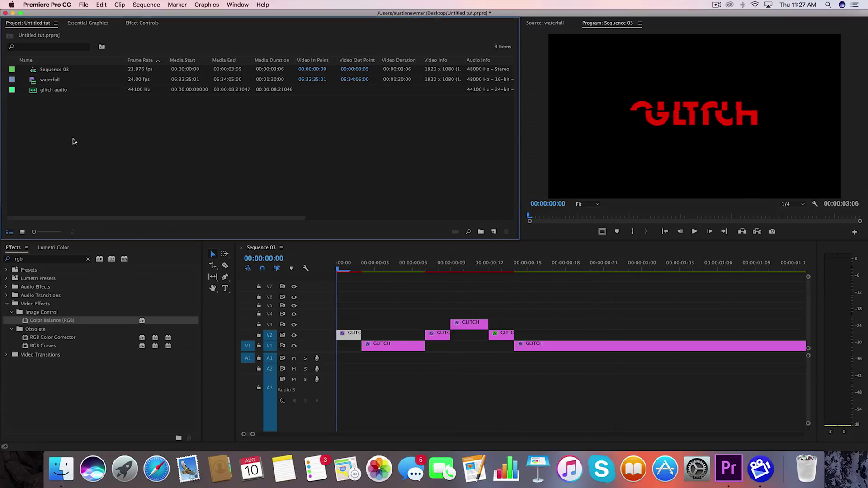
click(37, 90)
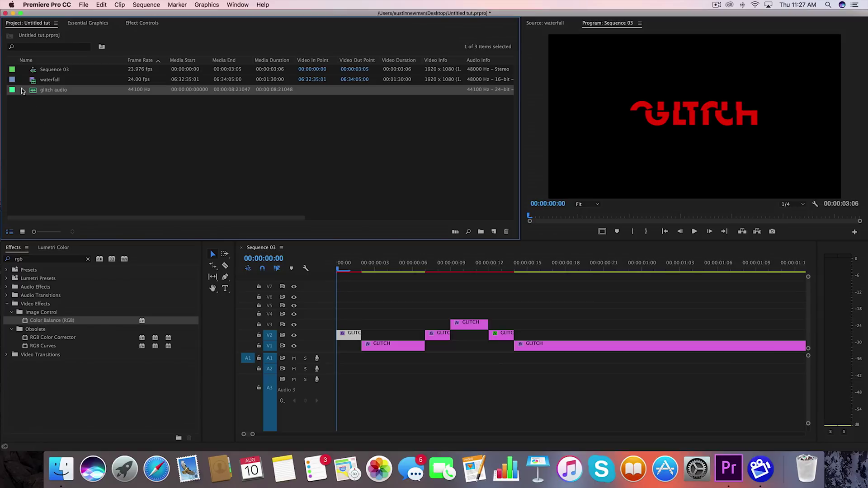
drag(34, 93, 436, 371)
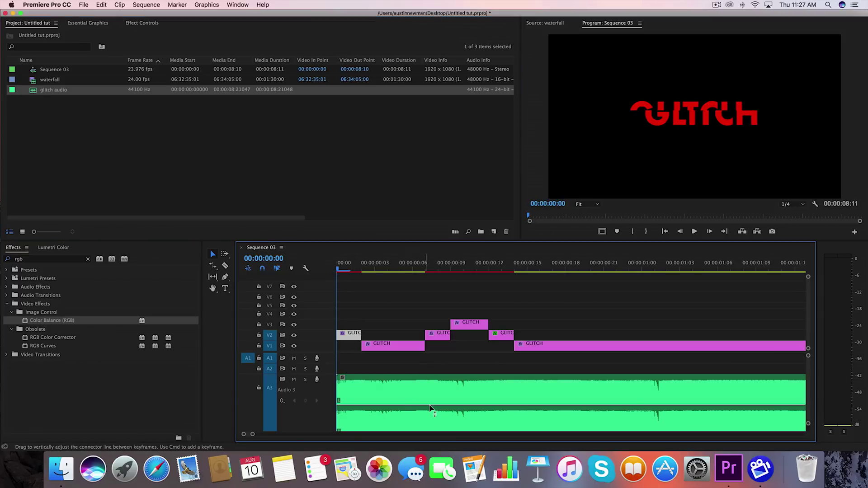
Trim the beginning off the glitch audio so 00:00:03:07 remains from the sequence start, and lower its volume.
key(minus)
key(minus)
key(minus)
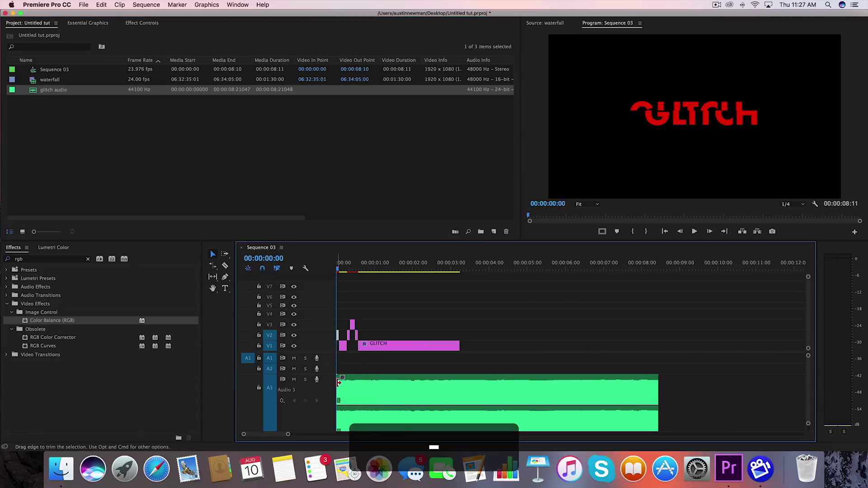
drag(338, 385, 534, 385)
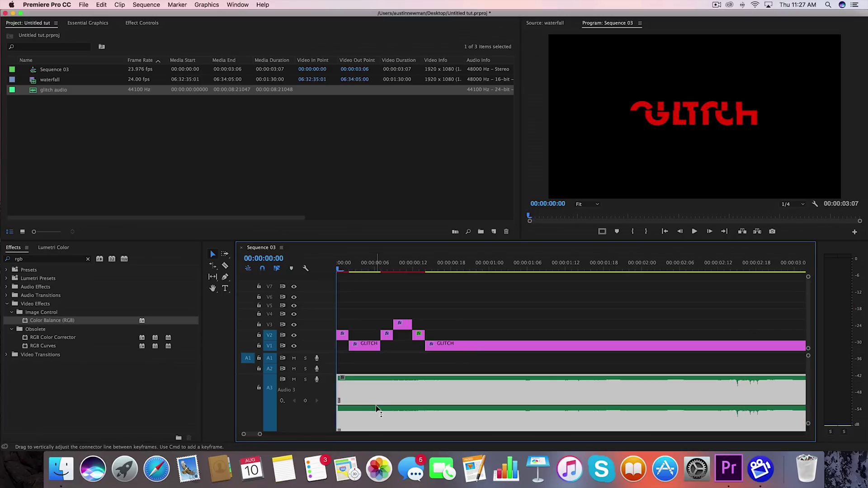
drag(377, 408, 376, 430)
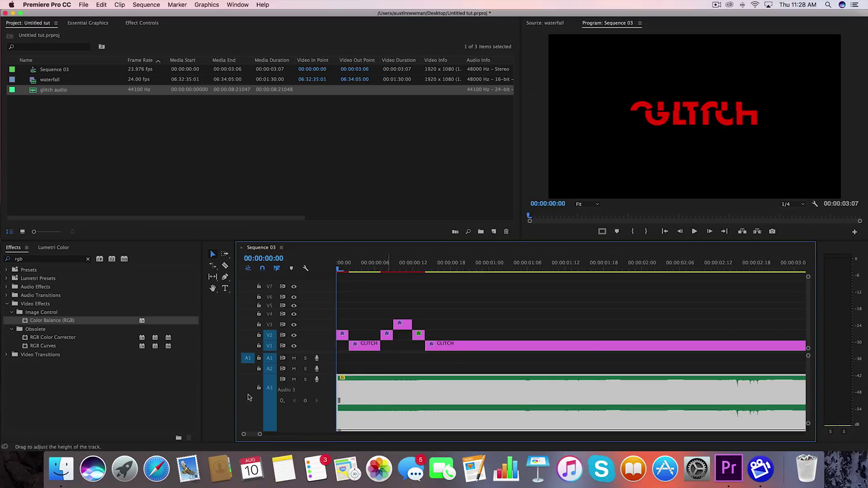
Split the glitch audio at 00:00:00:02 and trim the second part's start to where the second V2 title segment begins.
key(Right)
key(Right)
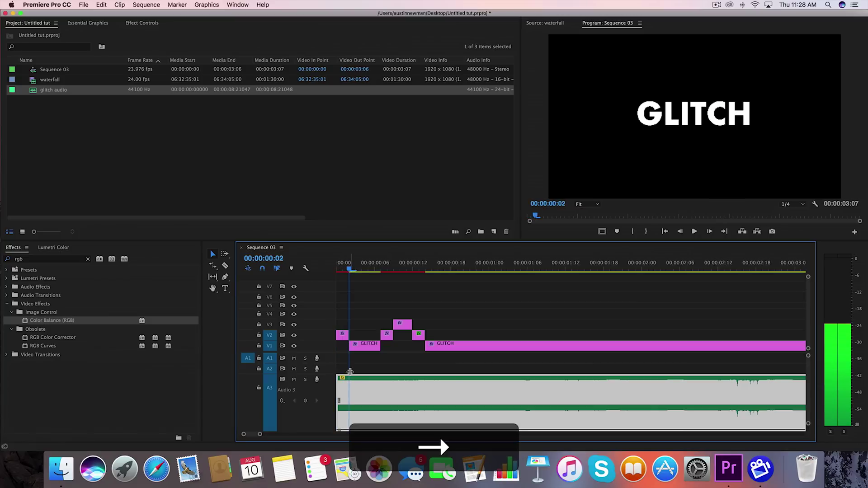
key(c)
click(349, 385)
key(v)
drag(351, 380, 381, 379)
Split the glitch audio at the end of the last V2 title segment and delete the remainder.
key(c)
click(426, 389)
key(v)
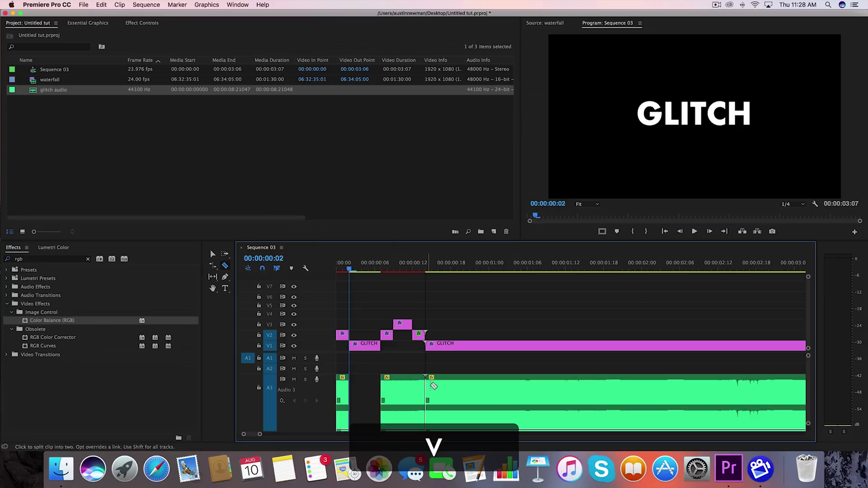
click(437, 388)
key(BackSpace)
Play back the title glitch to check it against the cut glitch audio.
key(space)
click(452, 346)
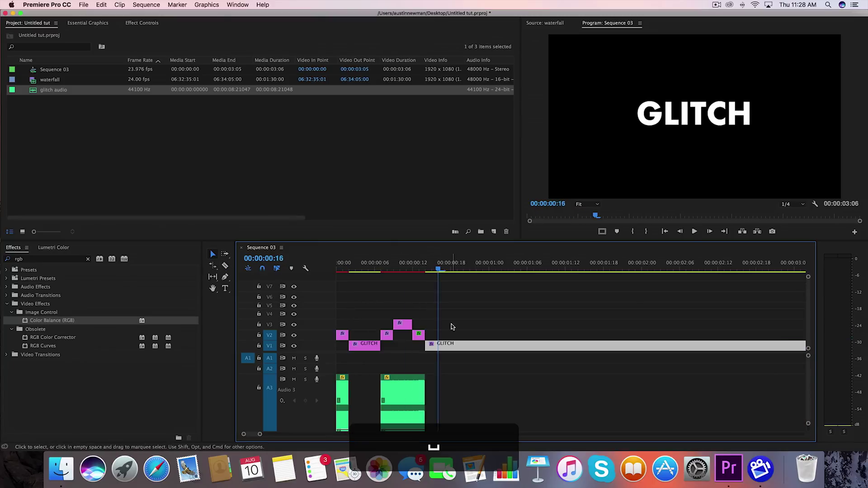
click(391, 263)
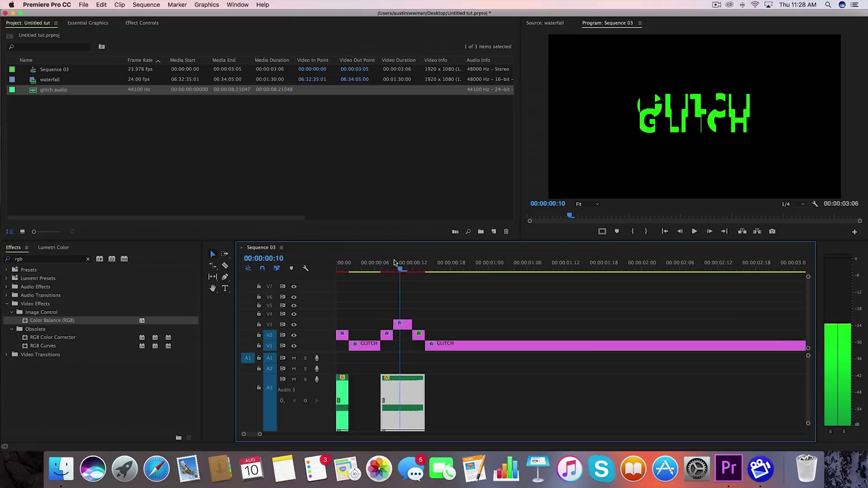